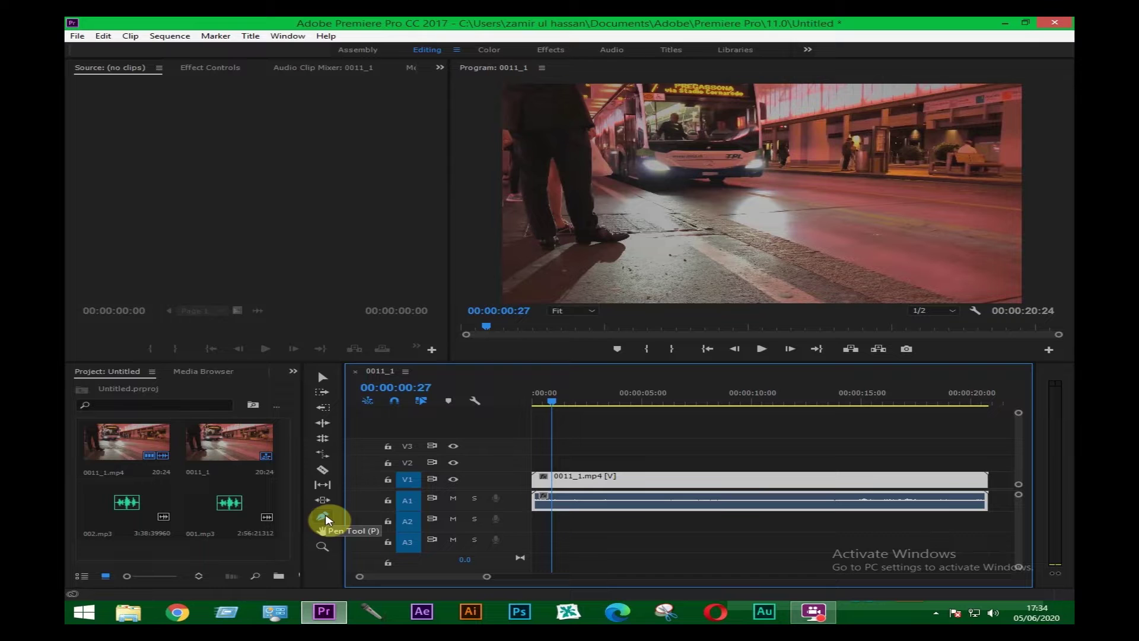
- Switch to the Pen tool and enlarge V1 and A1 to show thumbnails and waveform
click(209, 71)
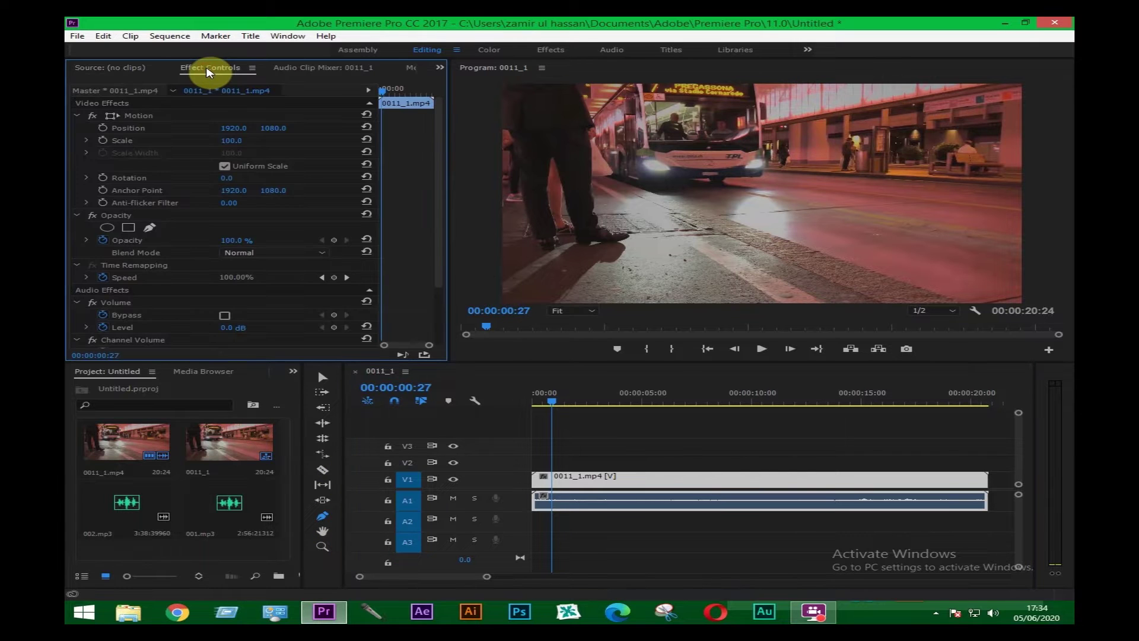
click(322, 378)
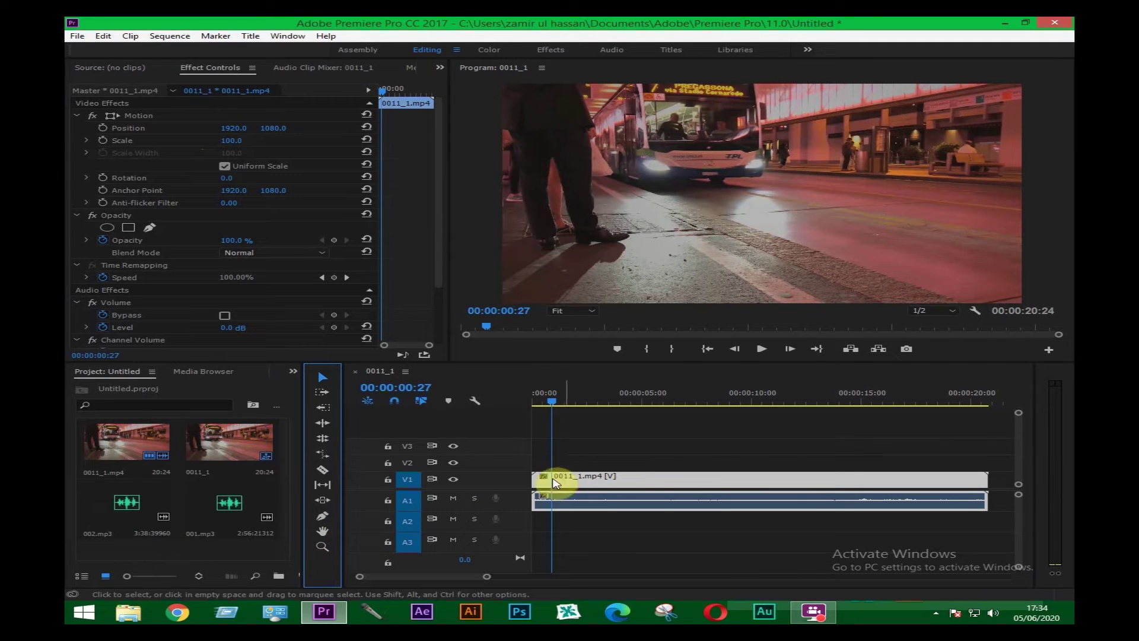
click(323, 518)
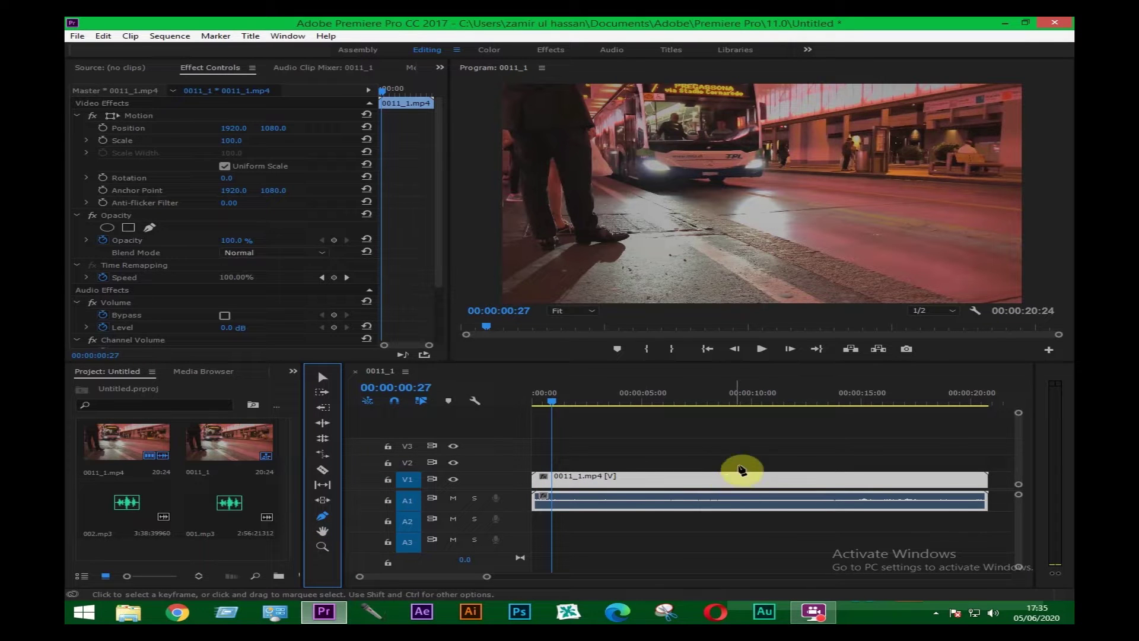
mouse_move(1021, 489)
mouse_down()
mouse_move(1019, 478)
mouse_move(1018, 498)
mouse_up()
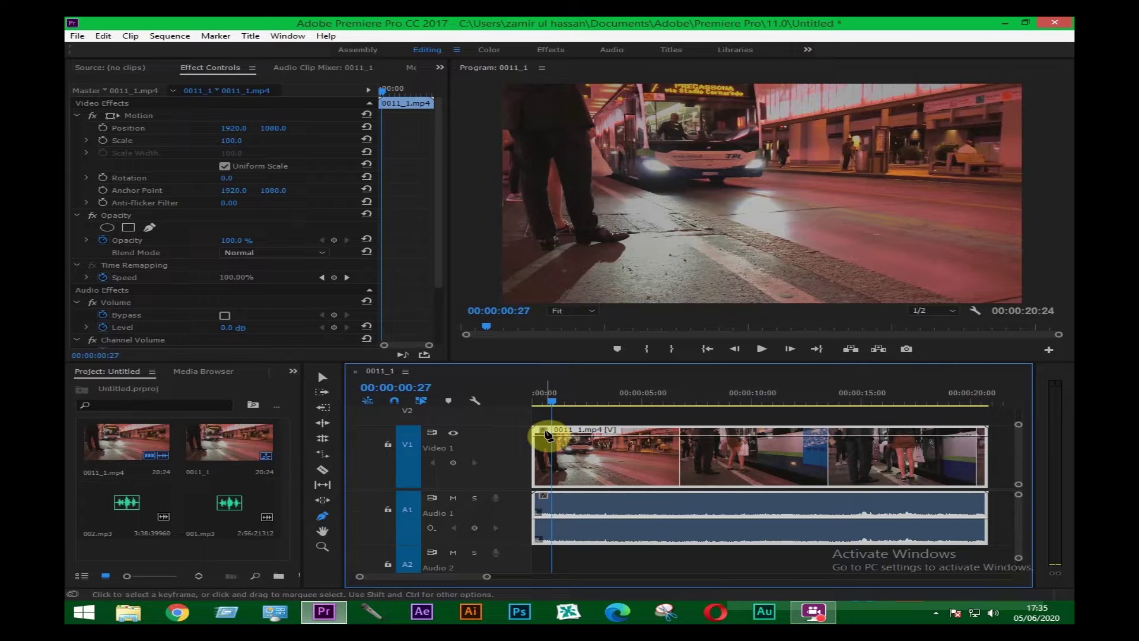
- Show the 0011_1.mp4 clip's Motion > Scale rubber band and drag it to set Scale 225
click(542, 433)
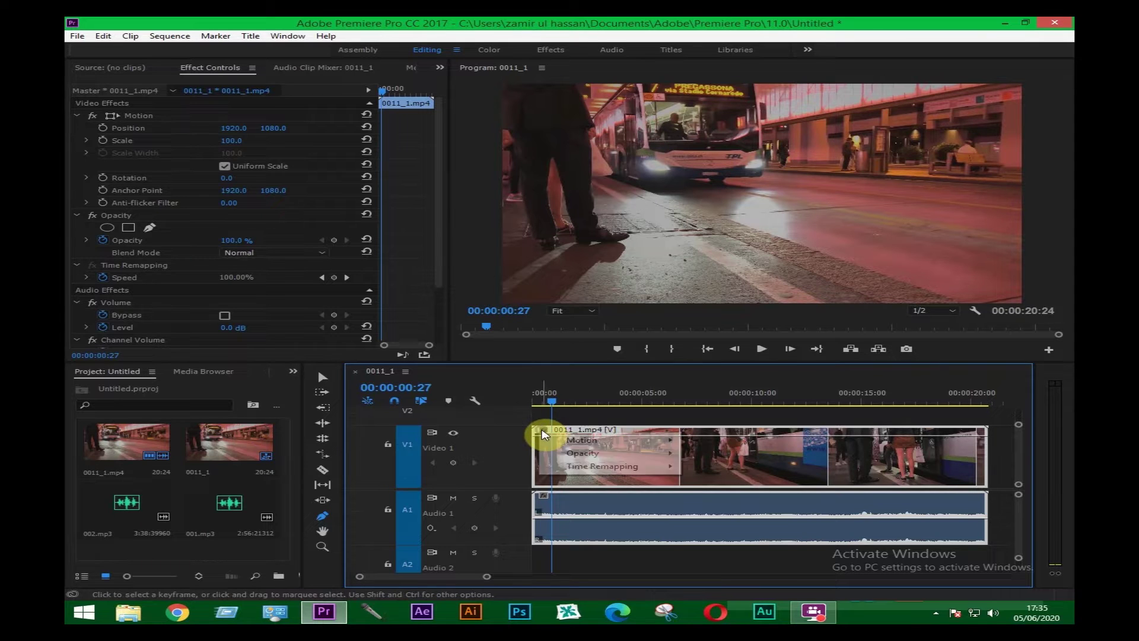
mouse_move(572, 445)
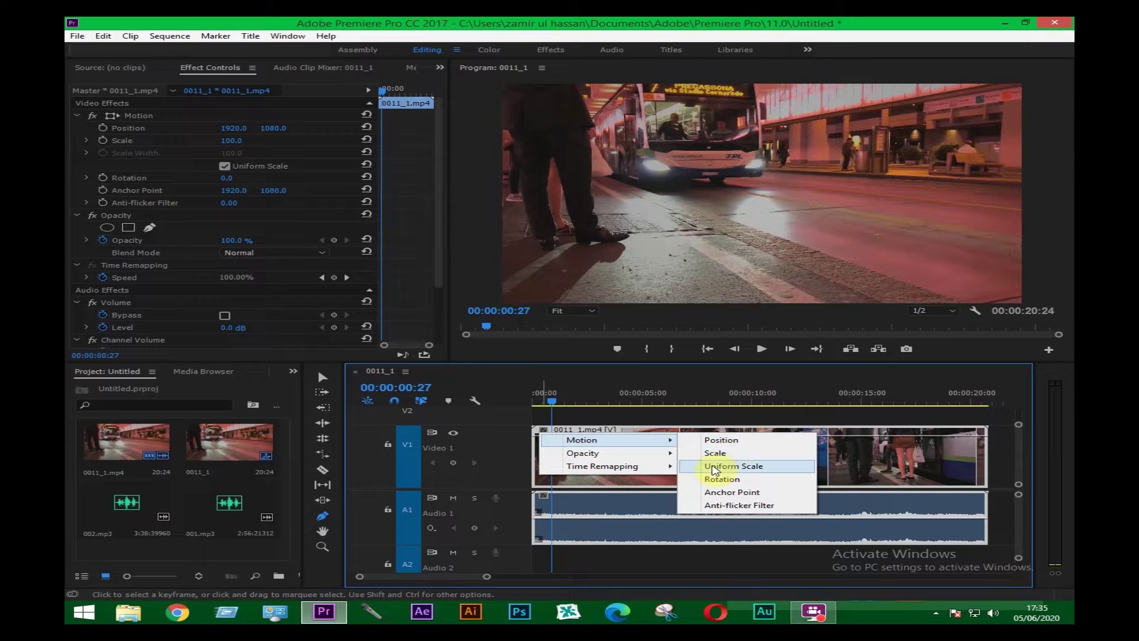
click(727, 454)
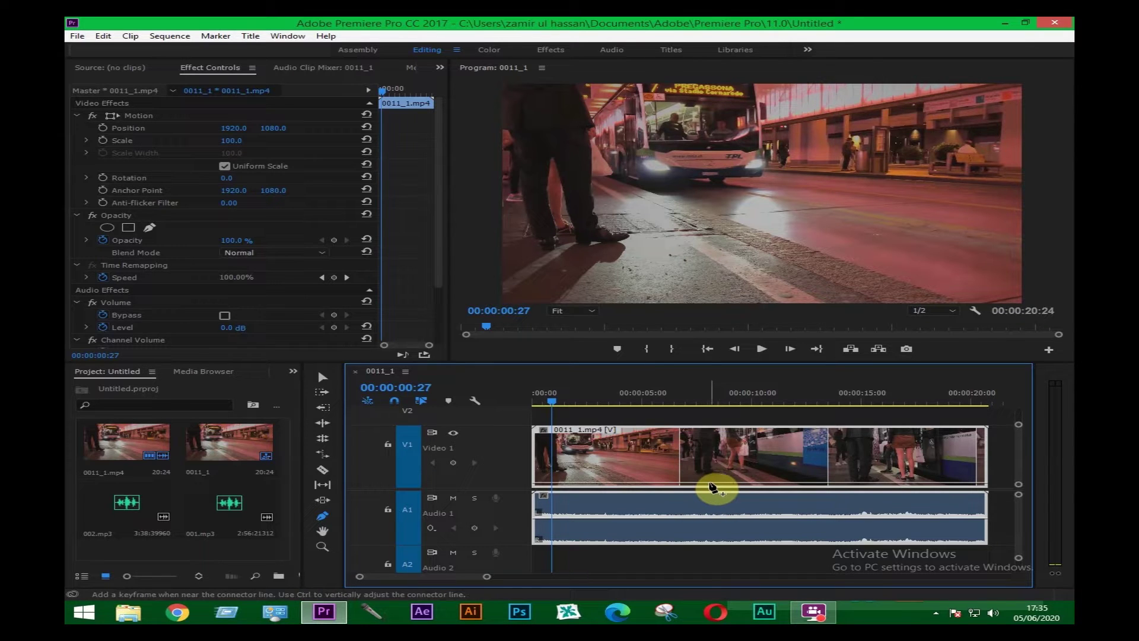
drag(714, 487, 716, 363)
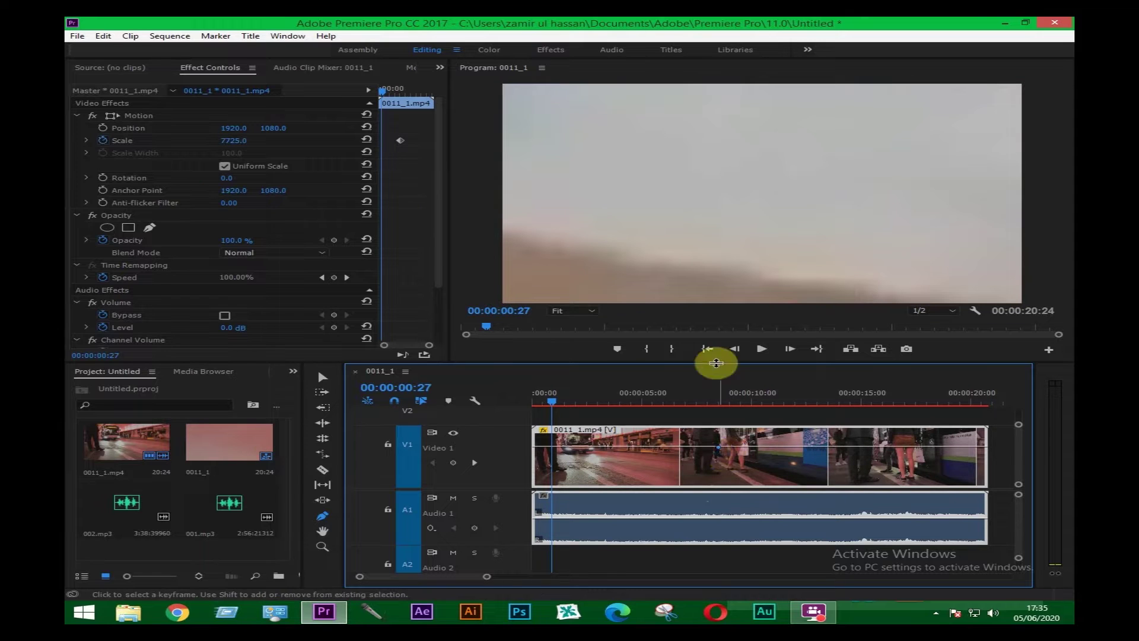
drag(721, 453, 727, 487)
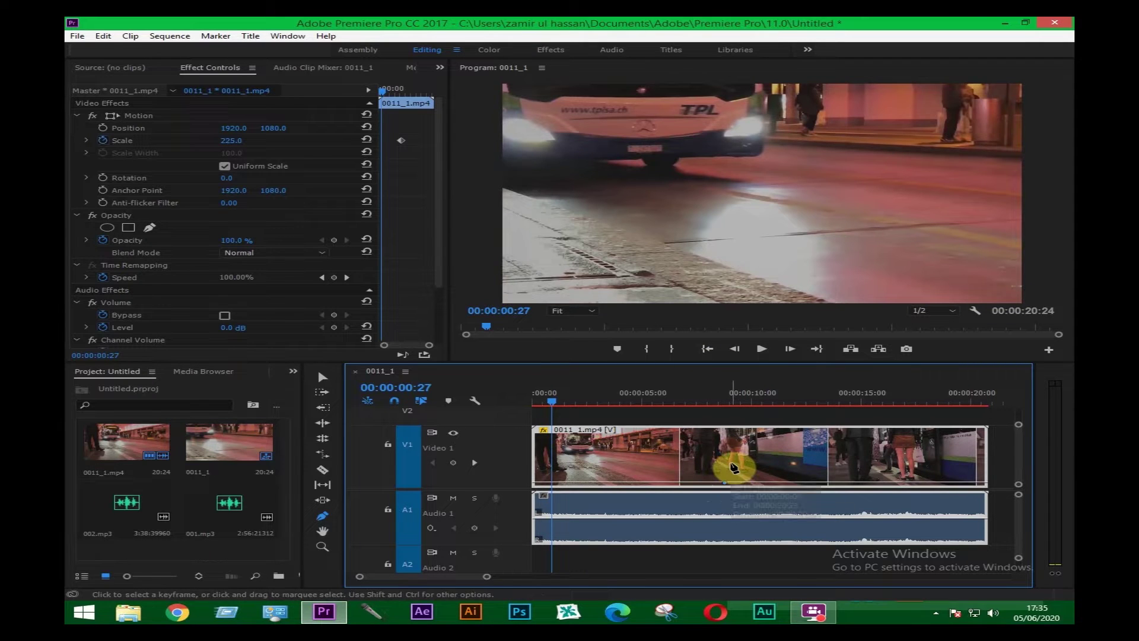
click(730, 489)
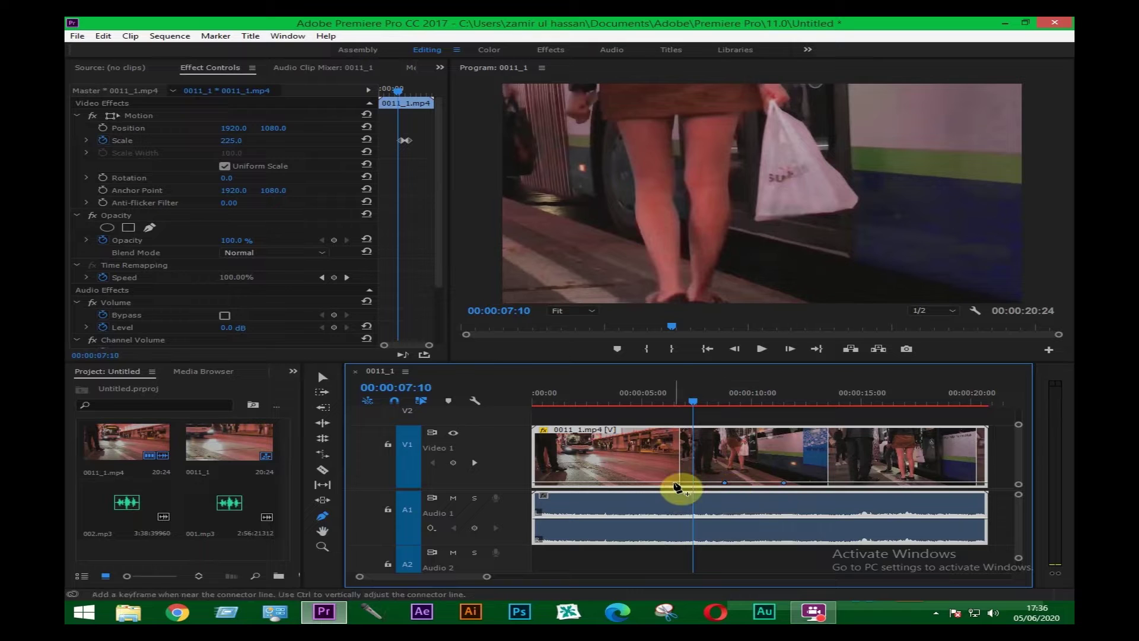
- Add Scale keyframes on the rubber band and raise the middle one into a zoom peak
click(675, 483)
drag(692, 403, 643, 403)
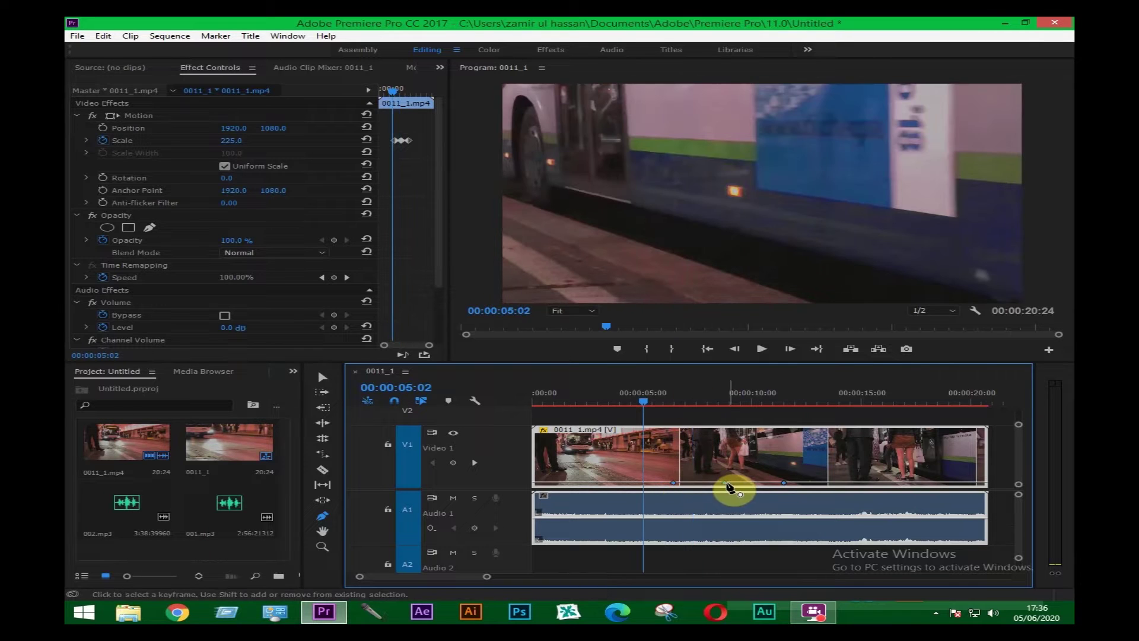
drag(726, 485, 726, 480)
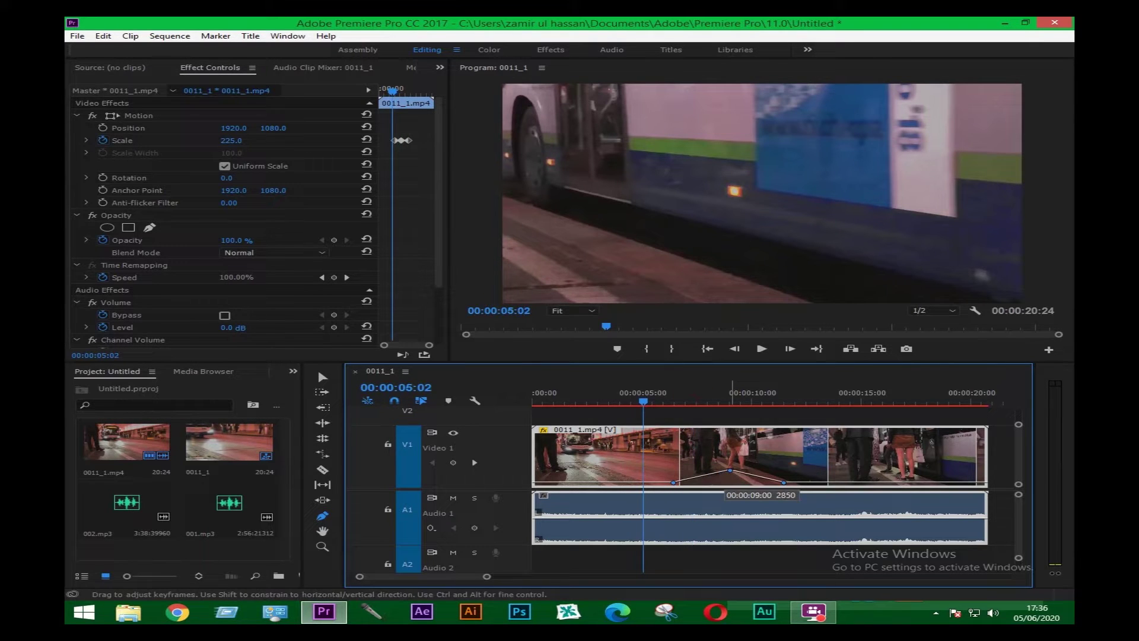
- Scrub and play back the zoom, then drag the keyframes together, leaving one Scale keyframe
drag(648, 407, 742, 405)
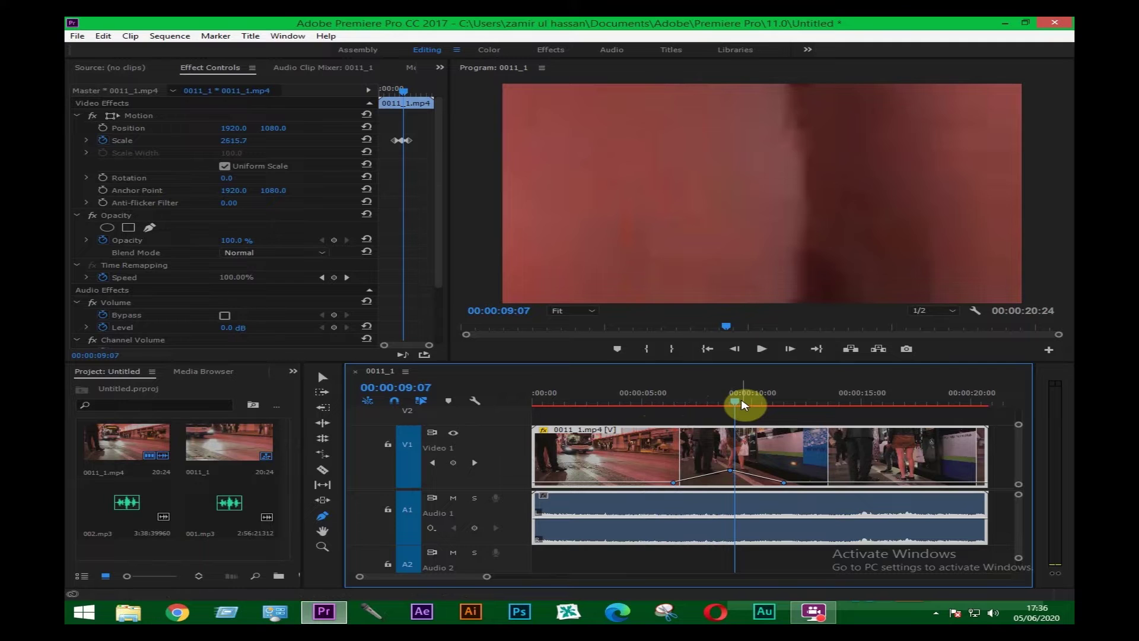
mouse_move(743, 405)
mouse_down()
mouse_move(765, 407)
mouse_move(661, 407)
mouse_up()
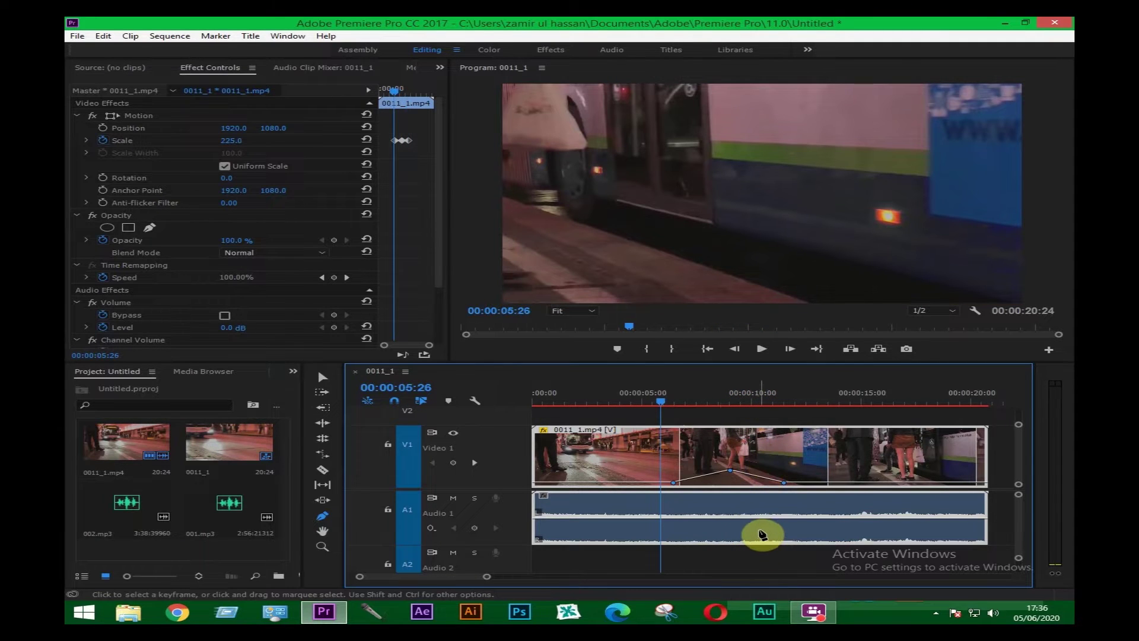
key(space)
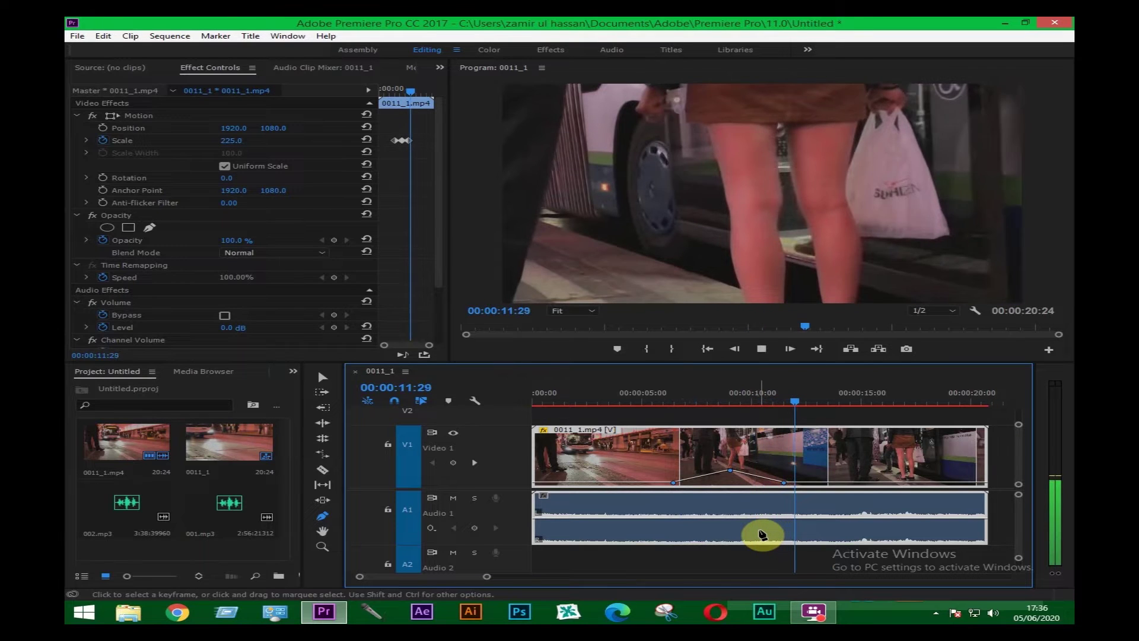
key(space)
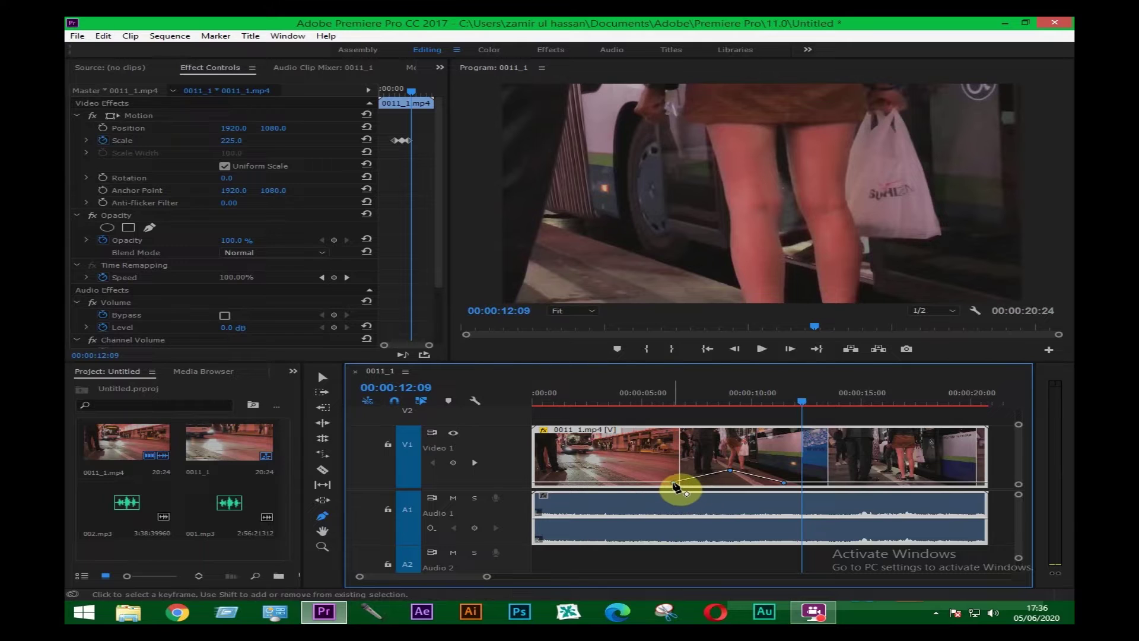
drag(676, 488, 780, 494)
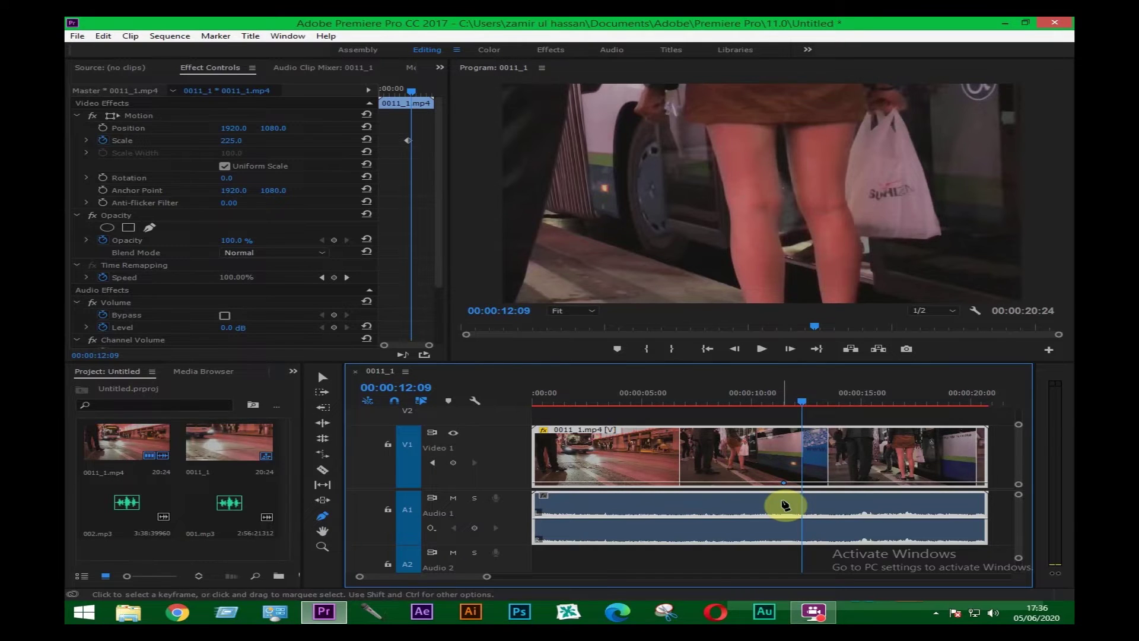
- Delete the Scale keyframe to restore Scale 100 and show the clip's Opacity rubber band
key(Delete)
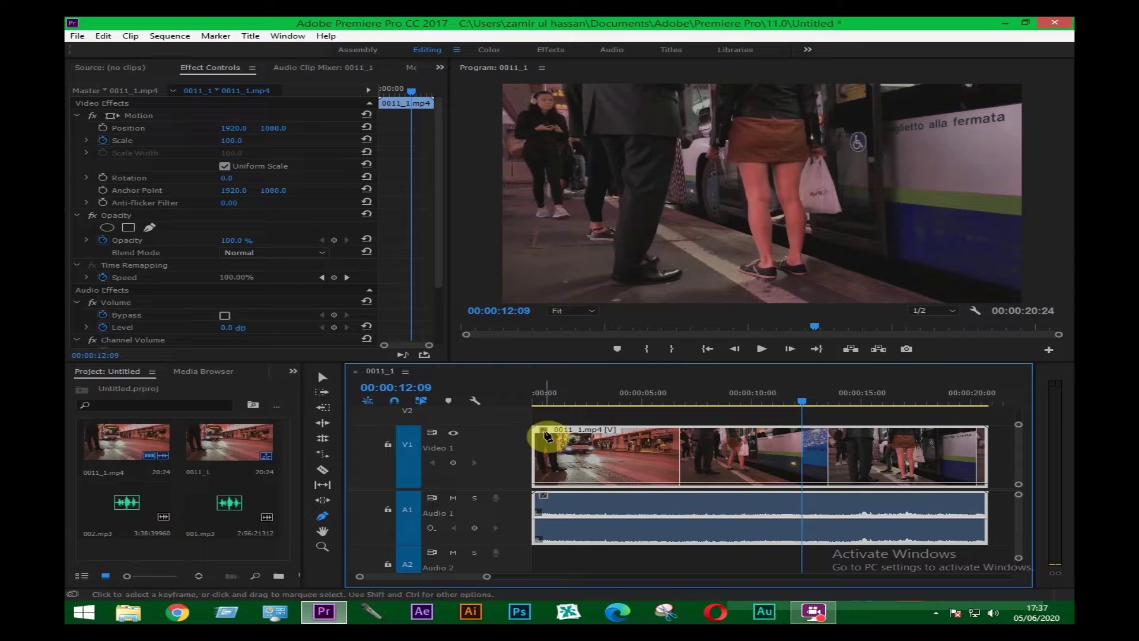
click(546, 435)
mouse_move(591, 442)
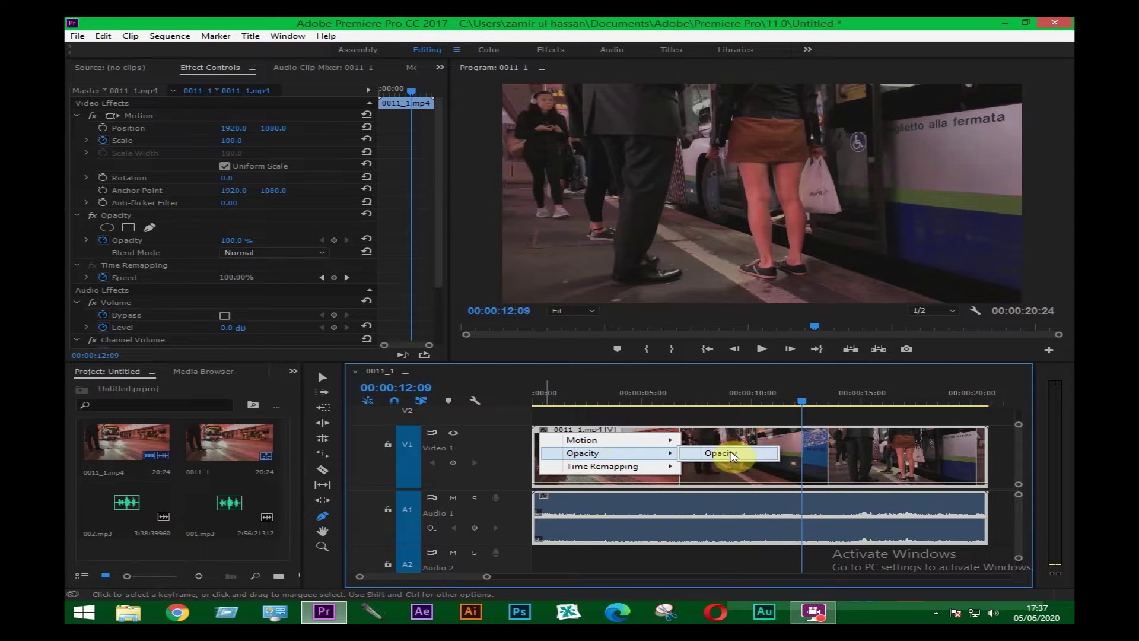
click(732, 454)
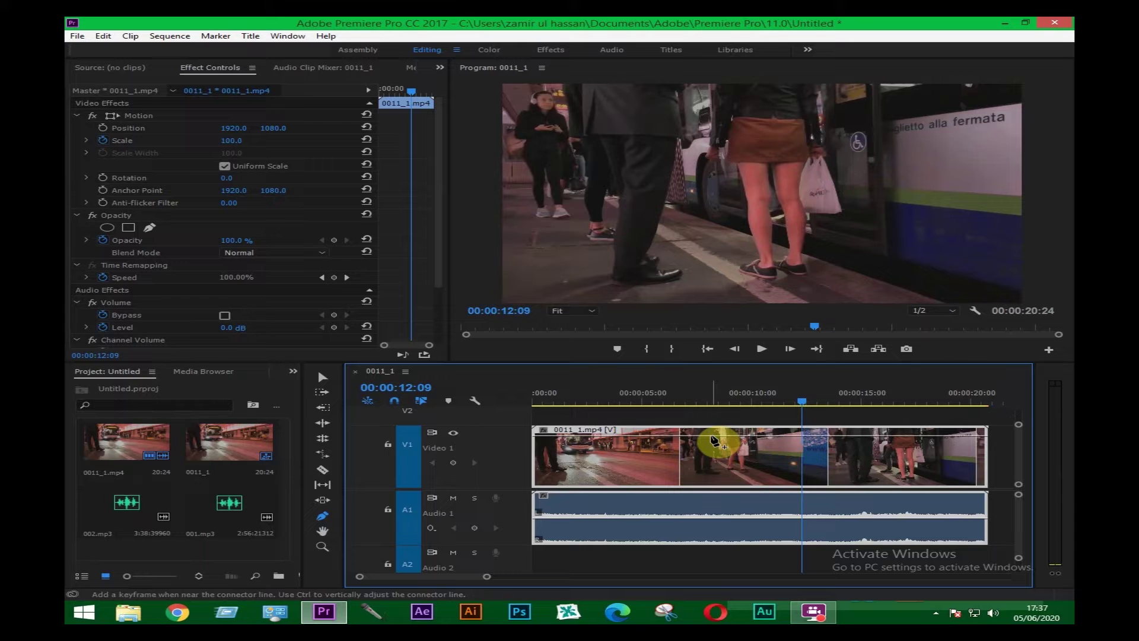
- Add three opacity keyframes along the clip's Opacity line
mouse_move(712, 440)
mouse_down()
mouse_move(714, 467)
mouse_move(712, 435)
mouse_move(650, 441)
mouse_up()
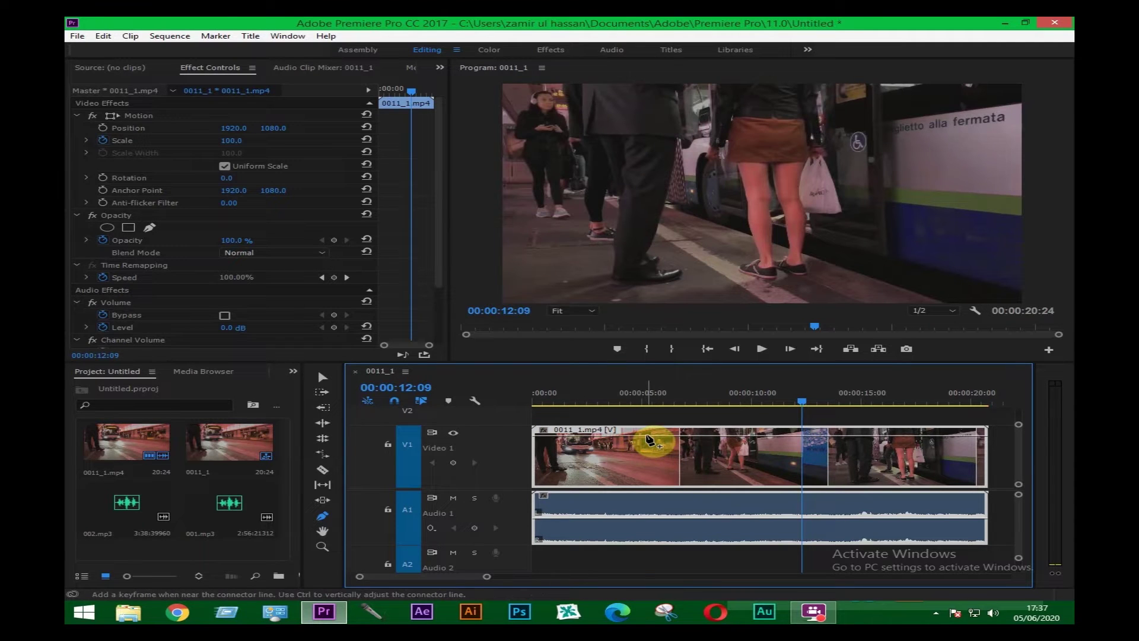
click(647, 437)
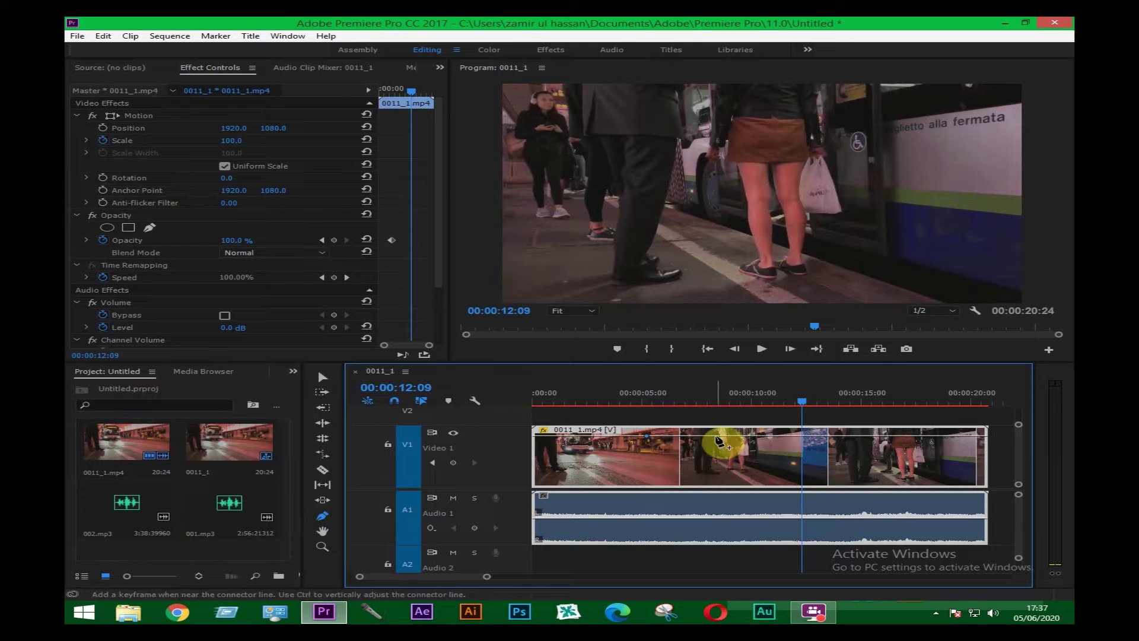
click(718, 437)
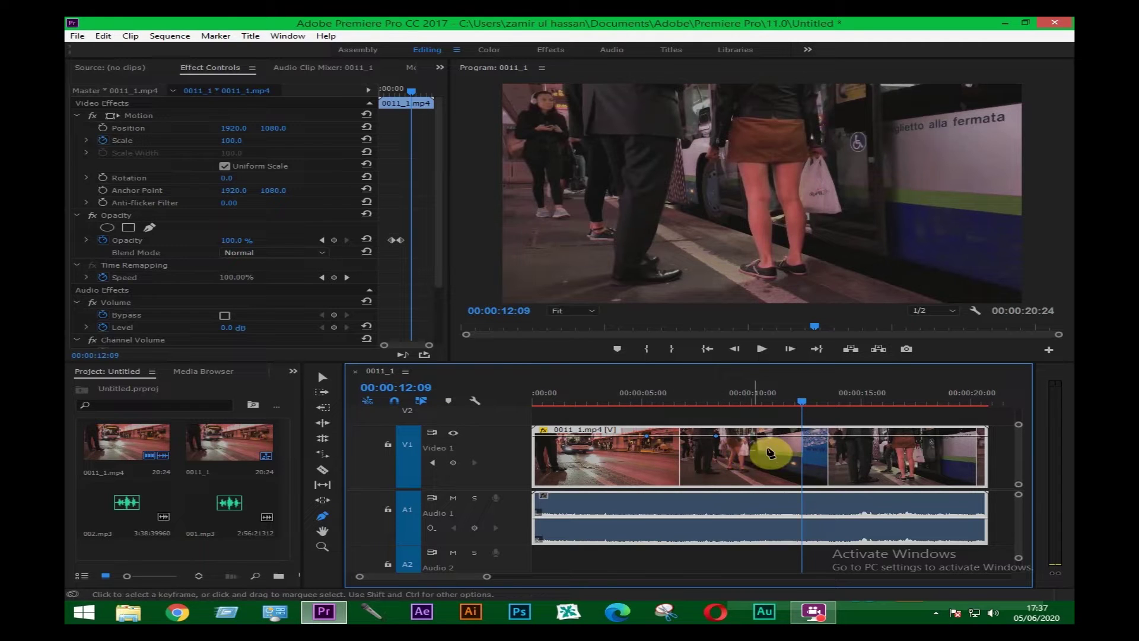
click(784, 437)
- Pull the middle opacity keyframe down, shift the first slightly later, and play the fade from about two seconds
drag(716, 437, 715, 460)
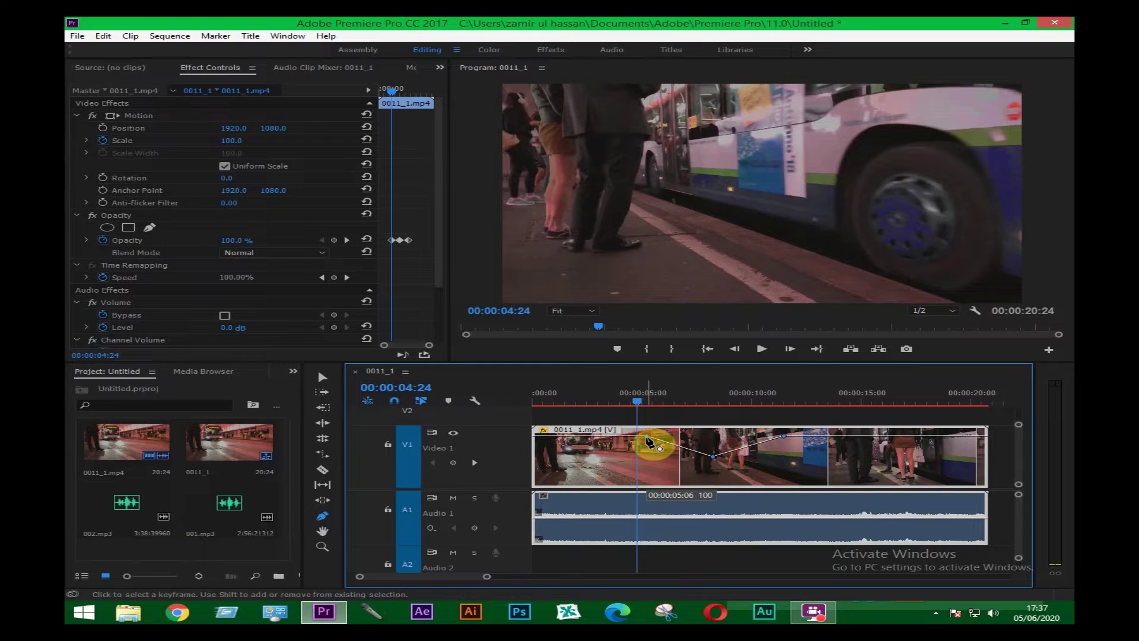
drag(648, 437, 659, 446)
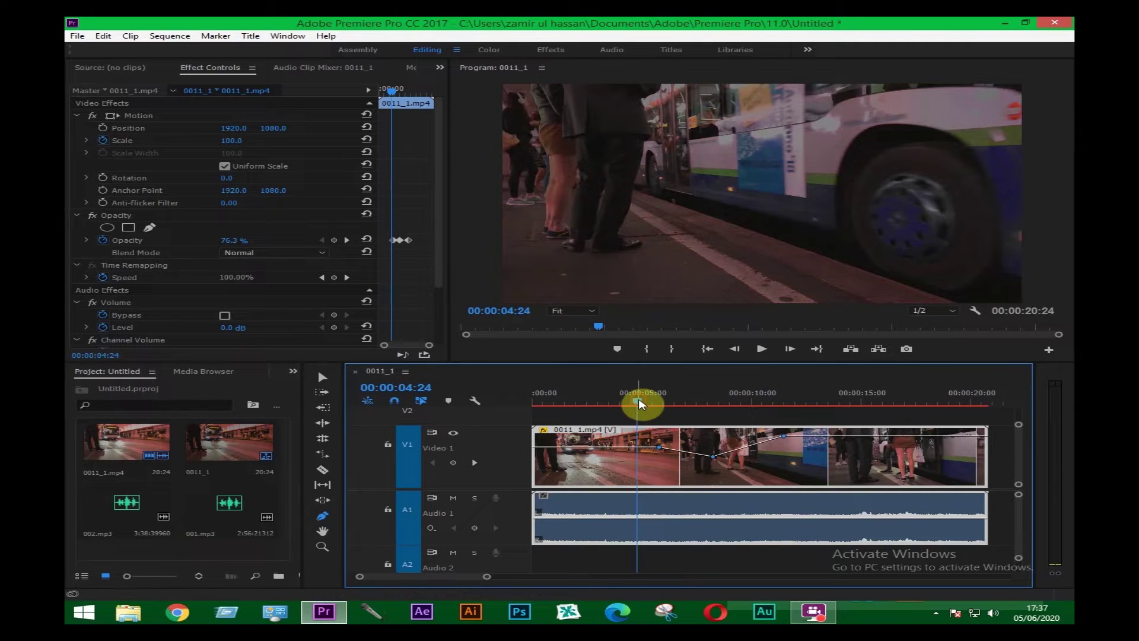
drag(634, 406, 591, 409)
click(618, 402)
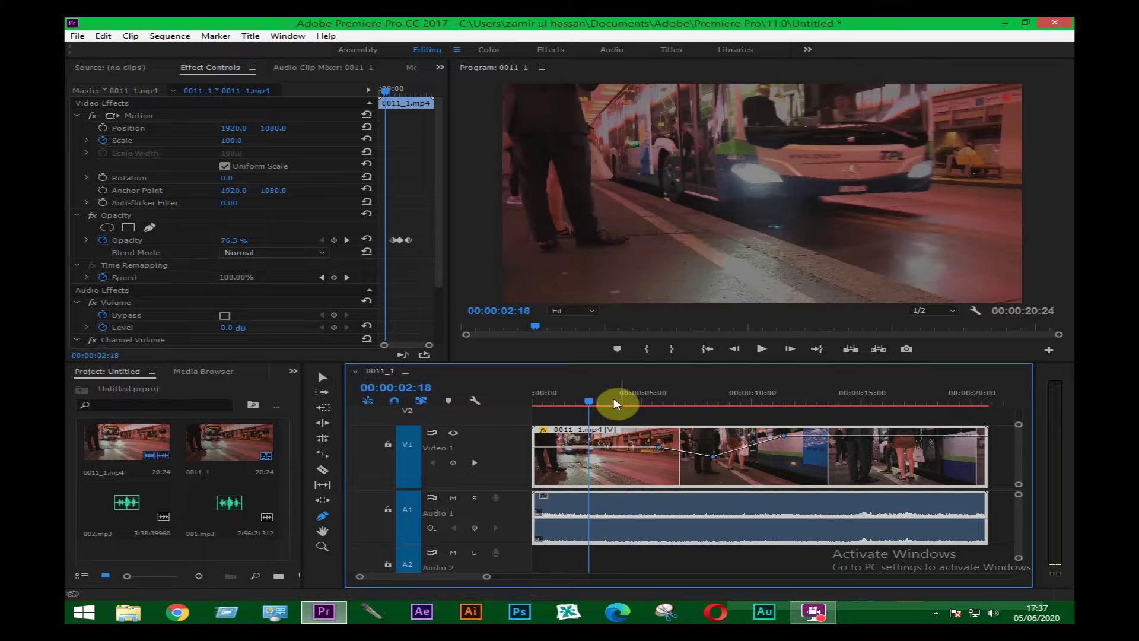
key(space)
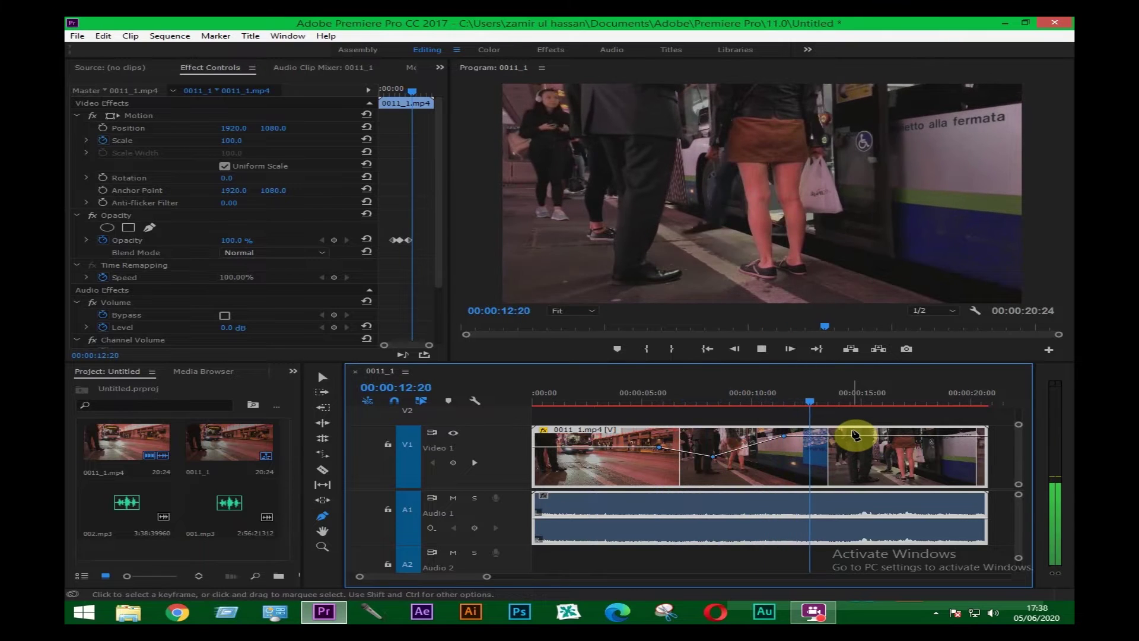
- Drag the middle opacity keyframe down to 17.5% and adjust Opacity in Effect Controls
click(720, 423)
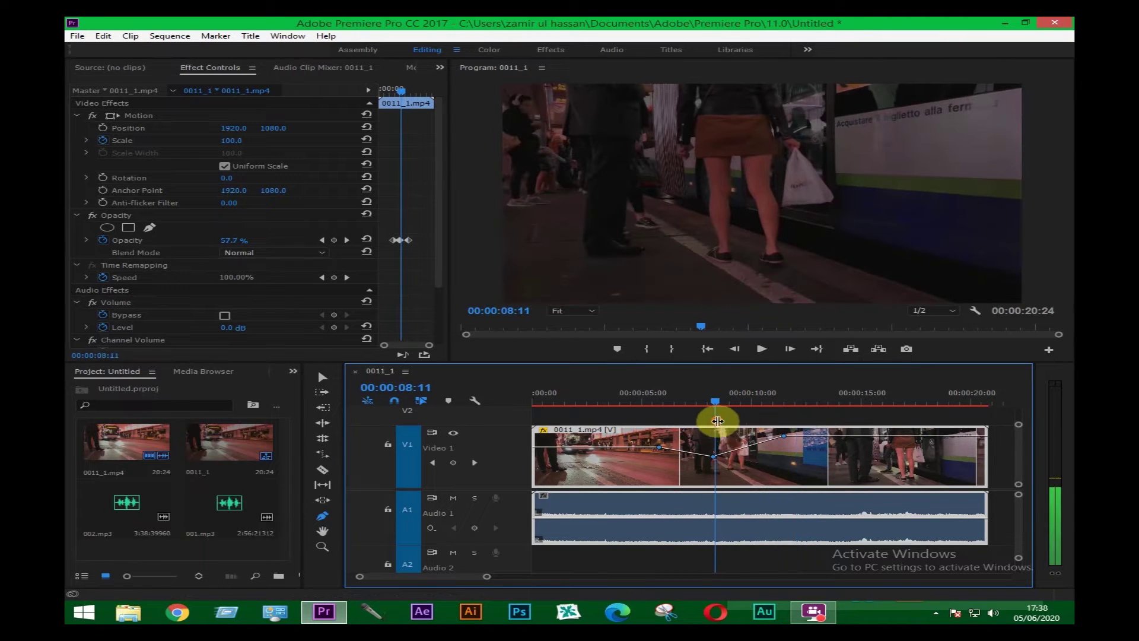
drag(712, 456, 709, 474)
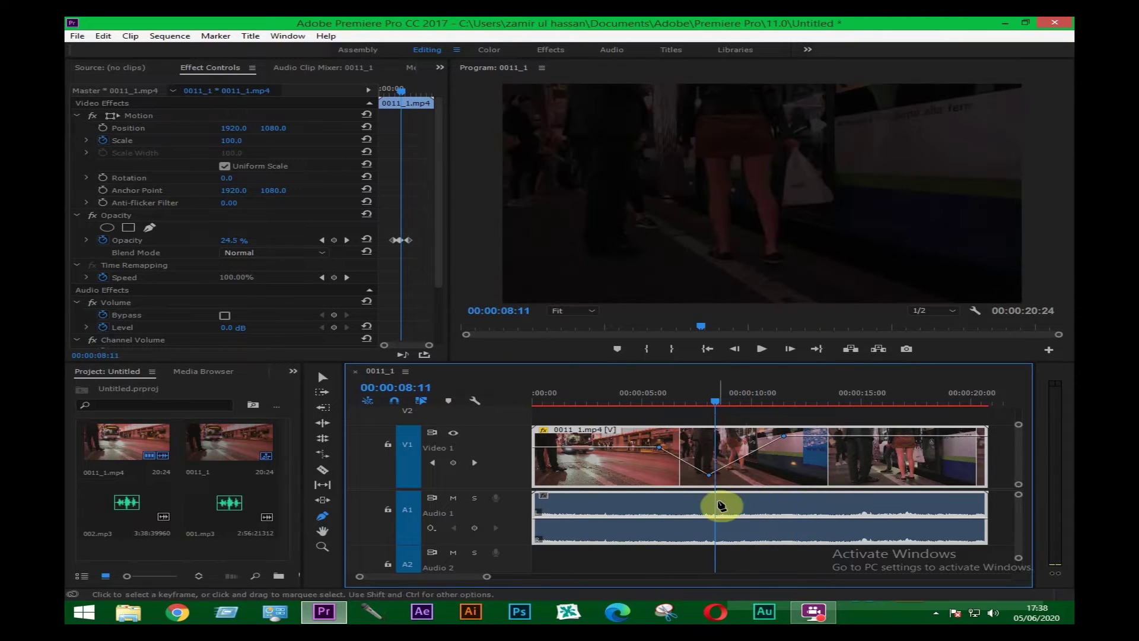
mouse_move(720, 407)
mouse_down()
mouse_move(701, 410)
mouse_move(775, 407)
mouse_up()
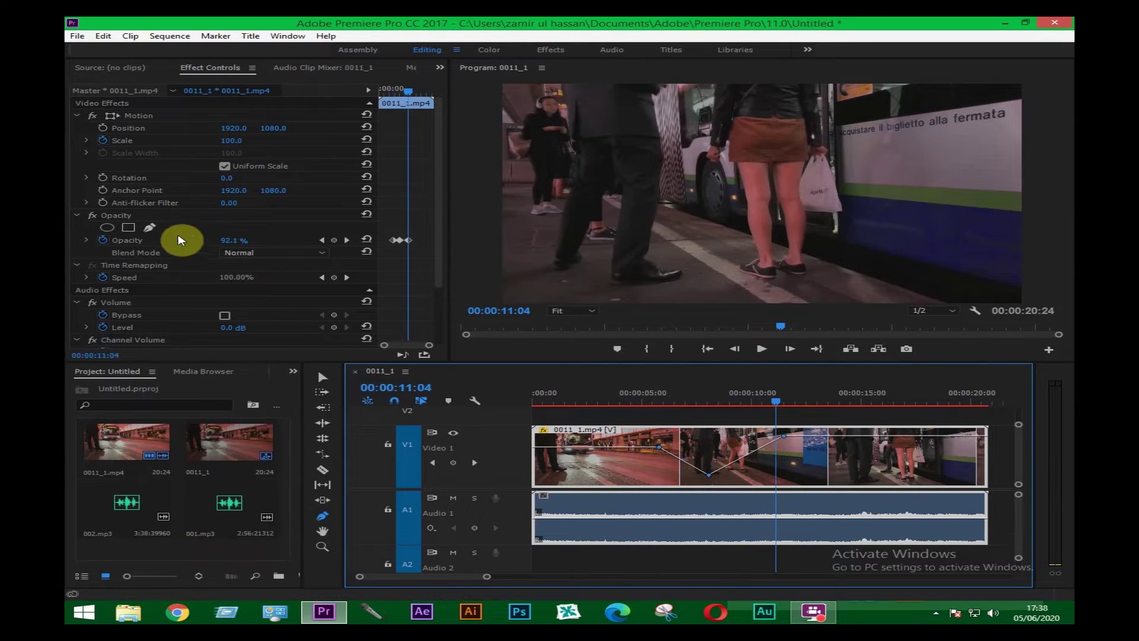
drag(234, 243, 222, 239)
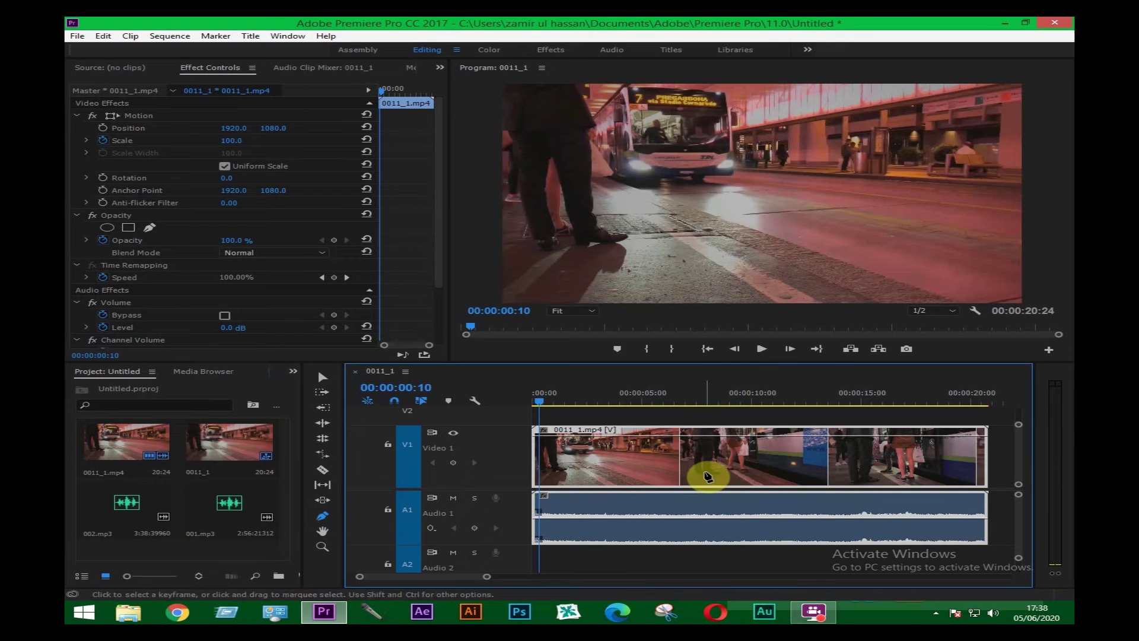
- Delete the 0011_1.mp4 video and audio clips from the timeline
key(v)
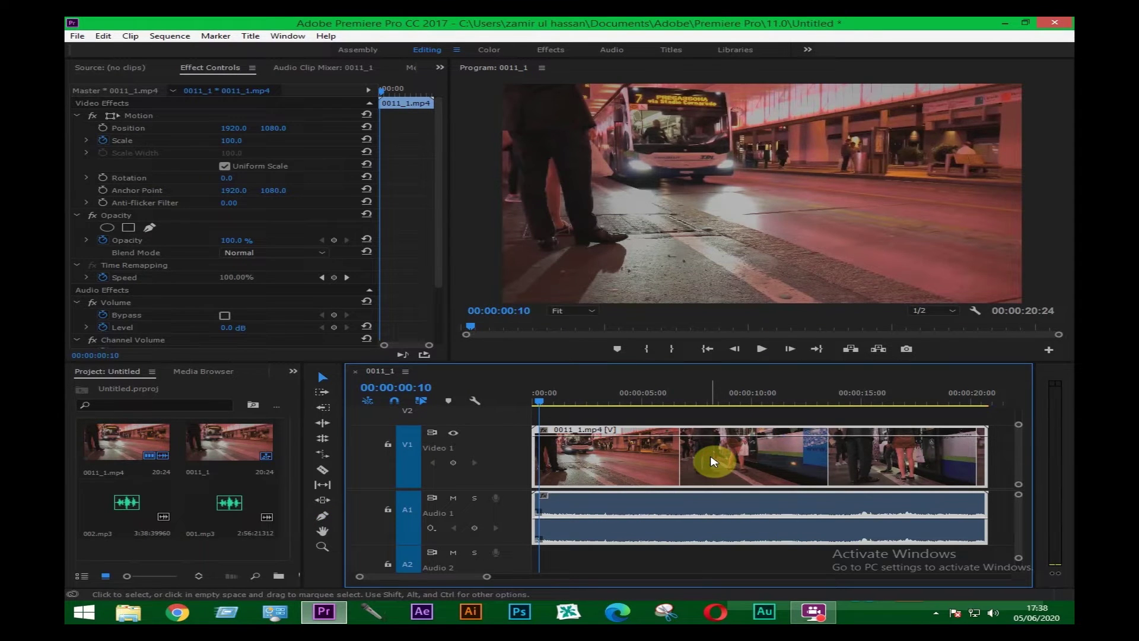
key(Delete)
click(230, 536)
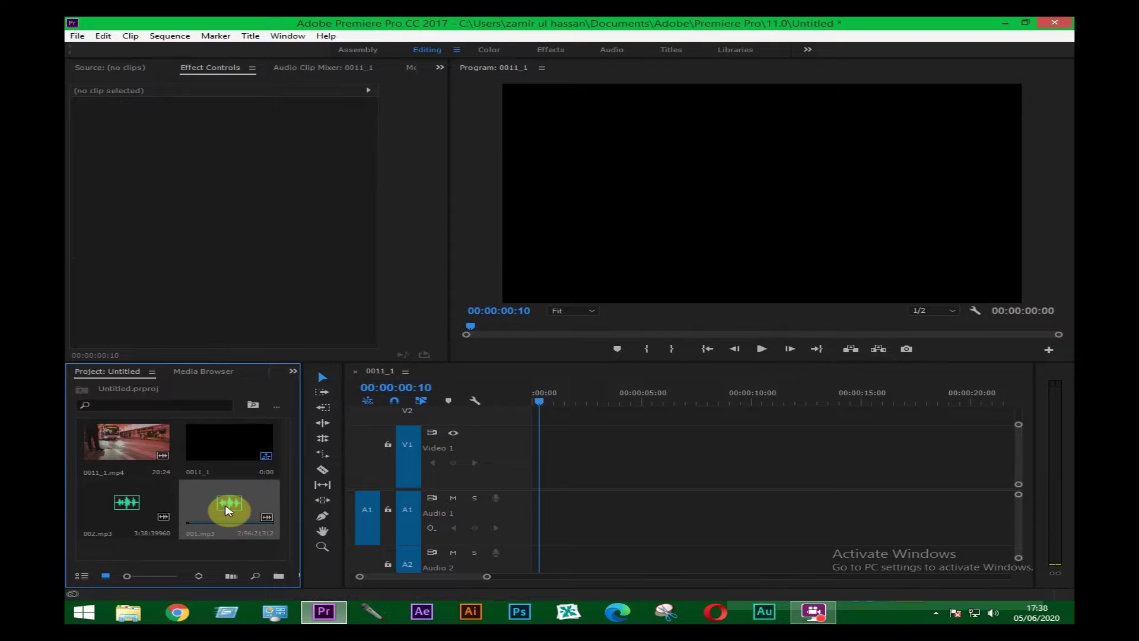
- Open 001.mp3 in the Source monitor and mark In at 00:00:58:17, Out at 00:01:35:02
double_click(228, 509)
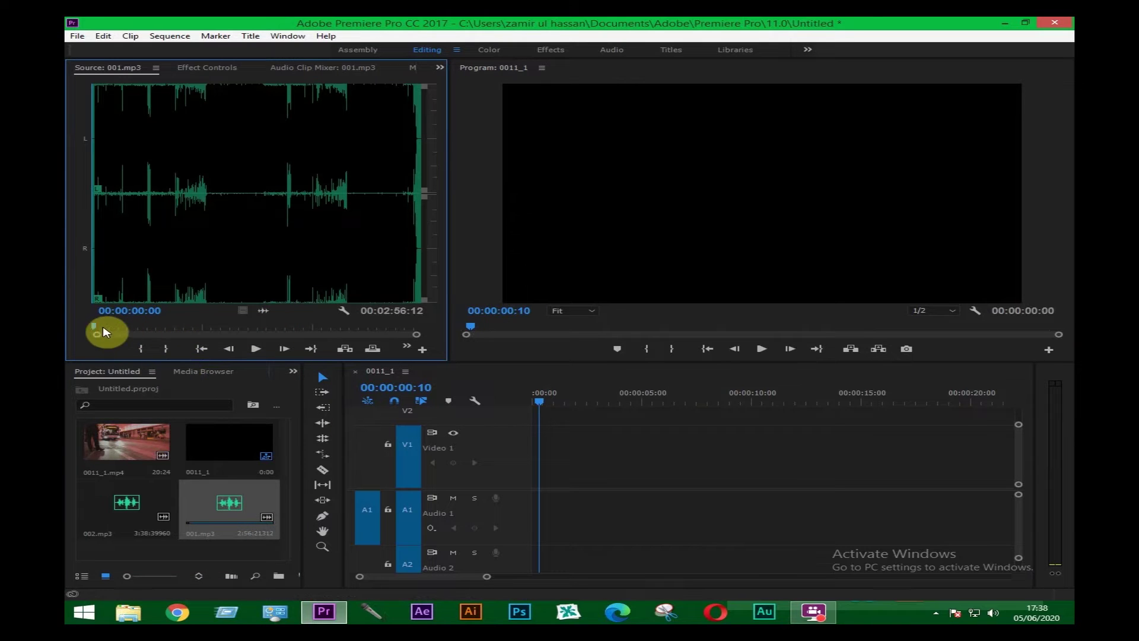
mouse_move(106, 332)
mouse_down()
mouse_move(266, 326)
mouse_move(592, 518)
mouse_up()
click(166, 349)
click(175, 353)
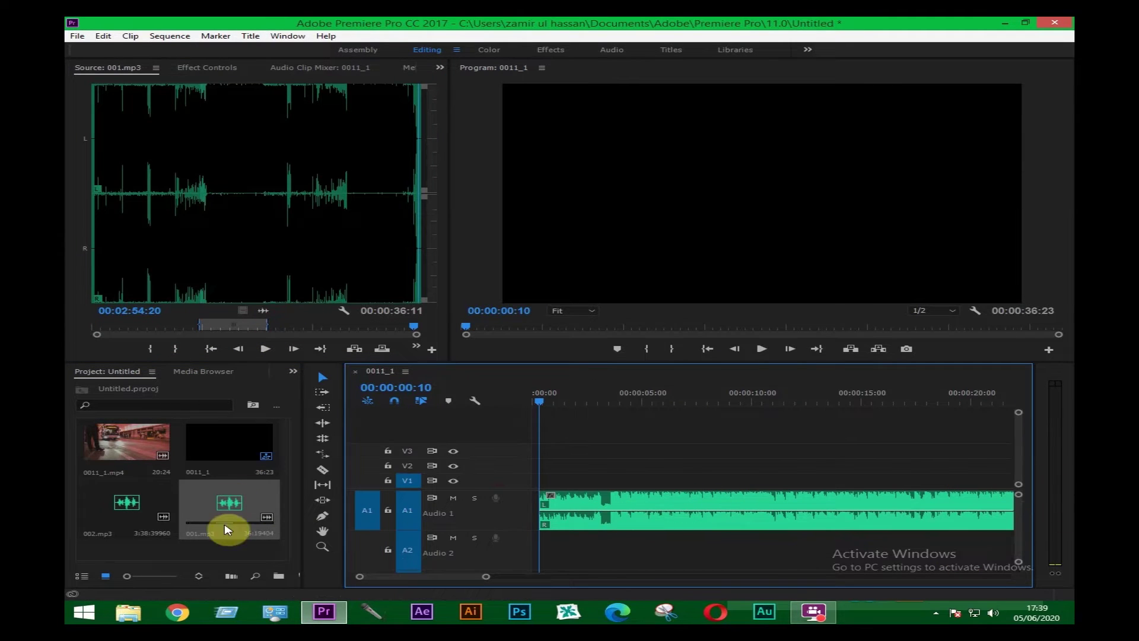
- Preview 002.mp3, then add a lowered volume keyframe at 001.mp3's end to fade it out
click(128, 516)
double_click(128, 515)
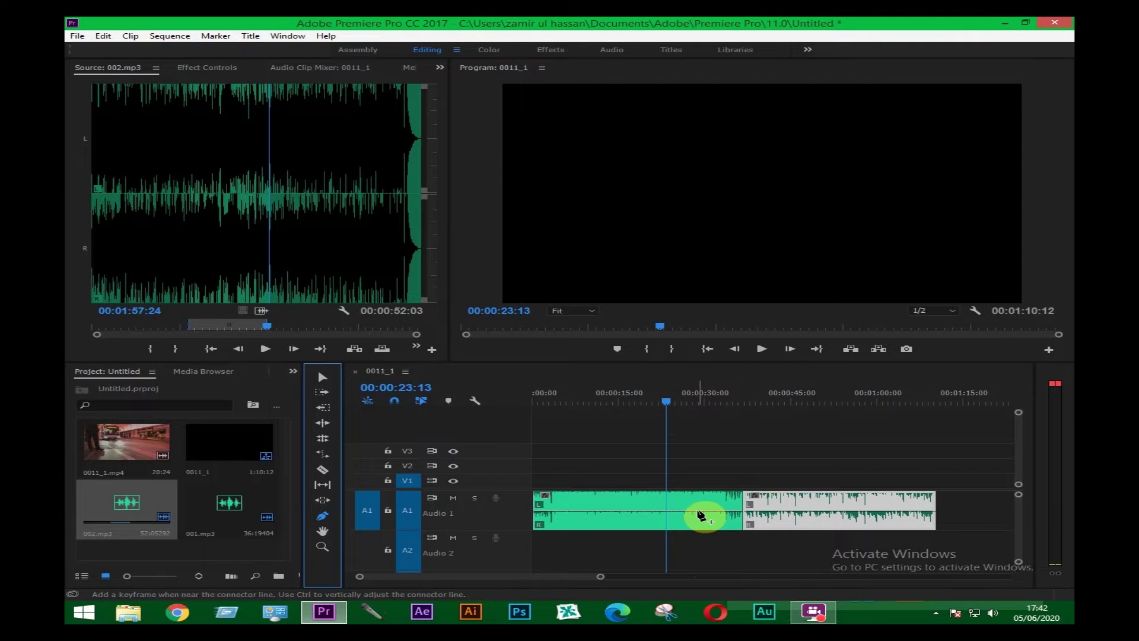
click(741, 511)
drag(741, 512, 740, 524)
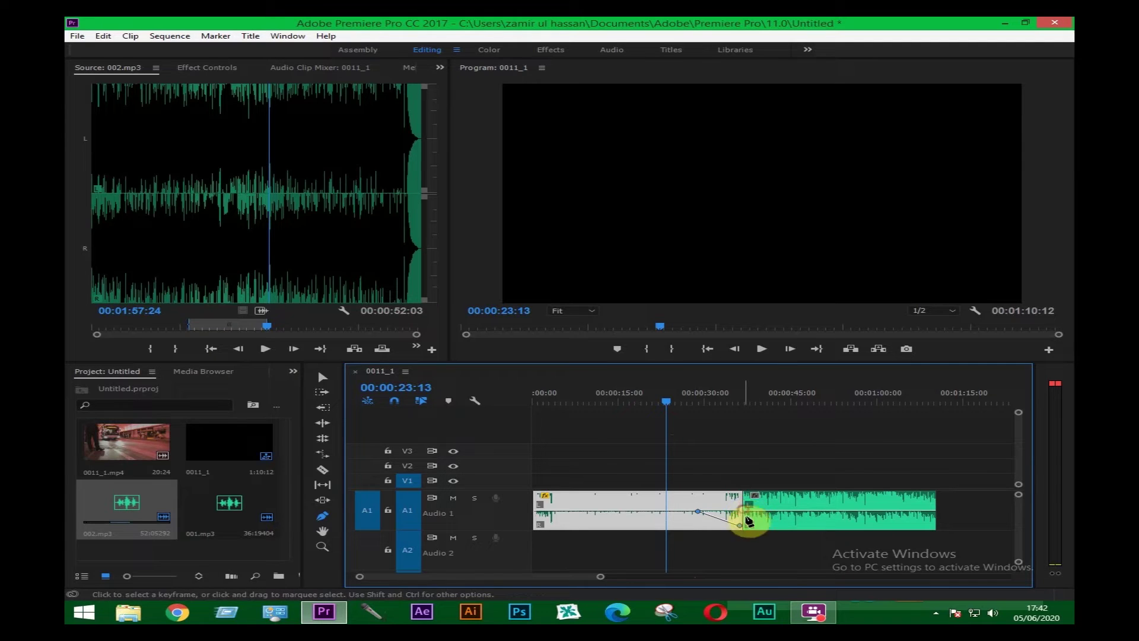
- Add a lowered volume keyframe at the start of 002.mp3 so it fades in
click(789, 515)
click(787, 511)
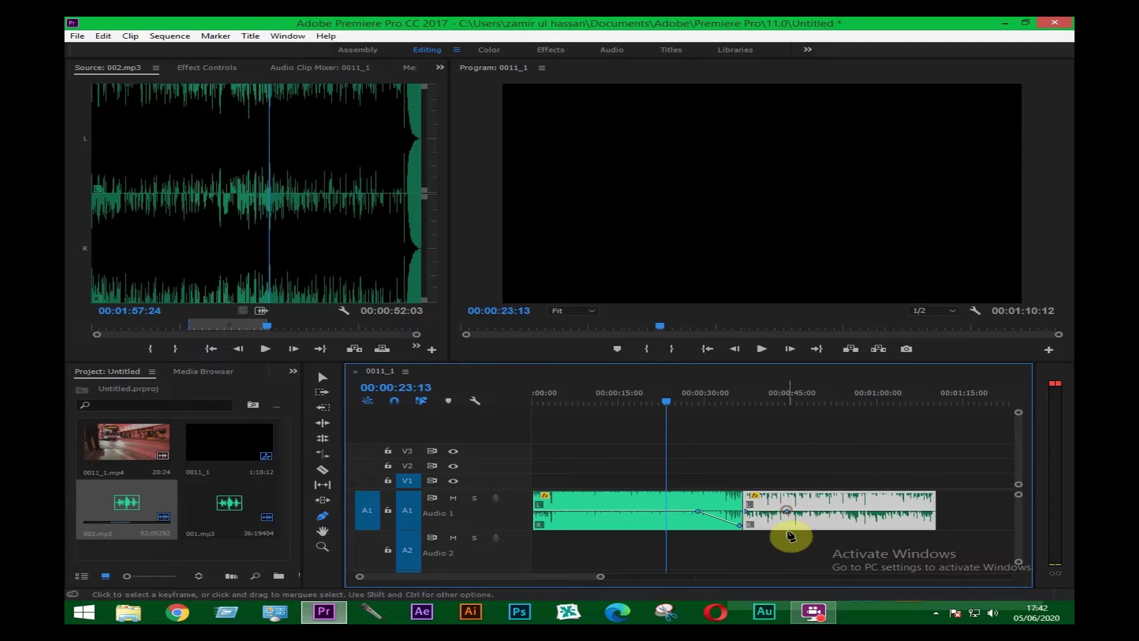
drag(750, 513, 749, 524)
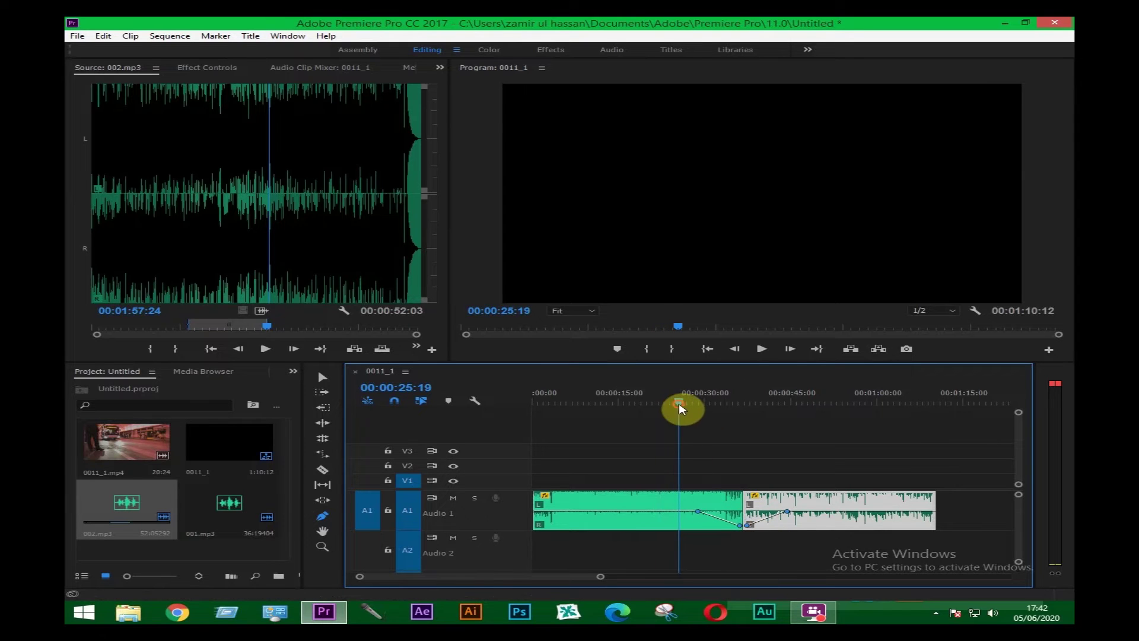
- Play the transition, then move 002.mp3 onto Audio 2 overlapping 001.mp3's end and replay
key(space)
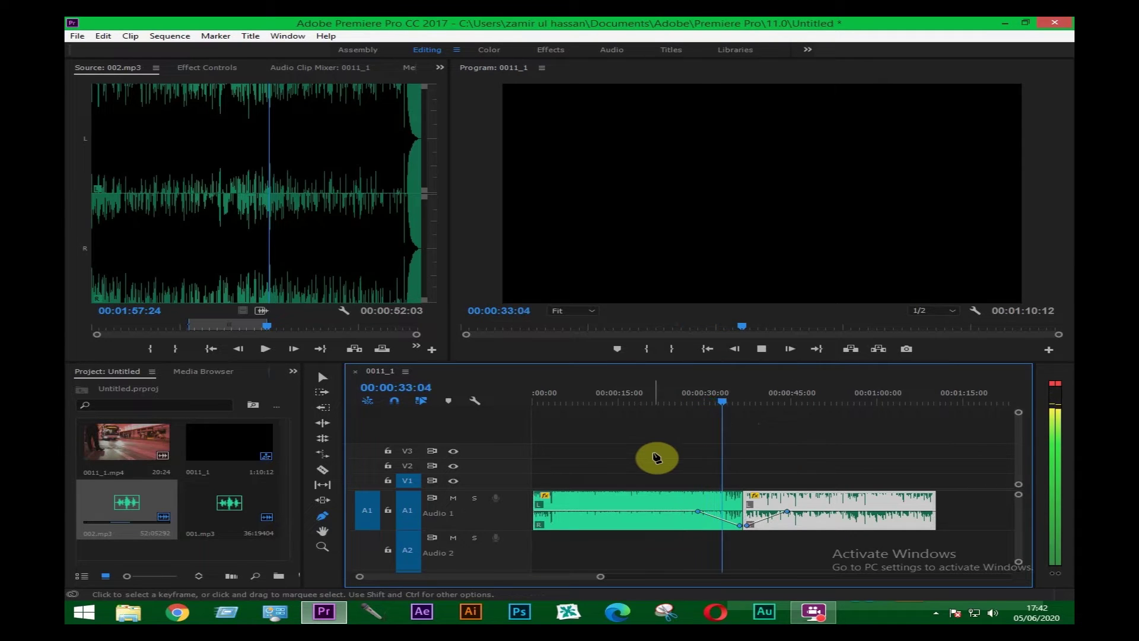
key(space)
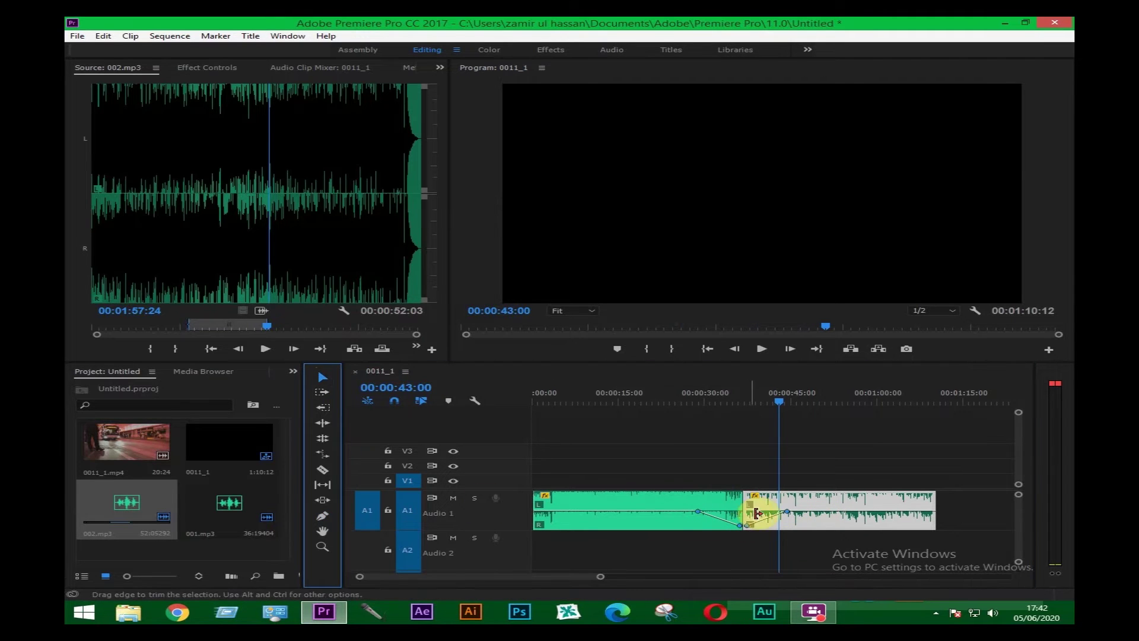
key(v)
mouse_move(808, 527)
mouse_down()
mouse_move(809, 540)
mouse_move(759, 542)
mouse_up()
drag(777, 400, 686, 447)
key(space)
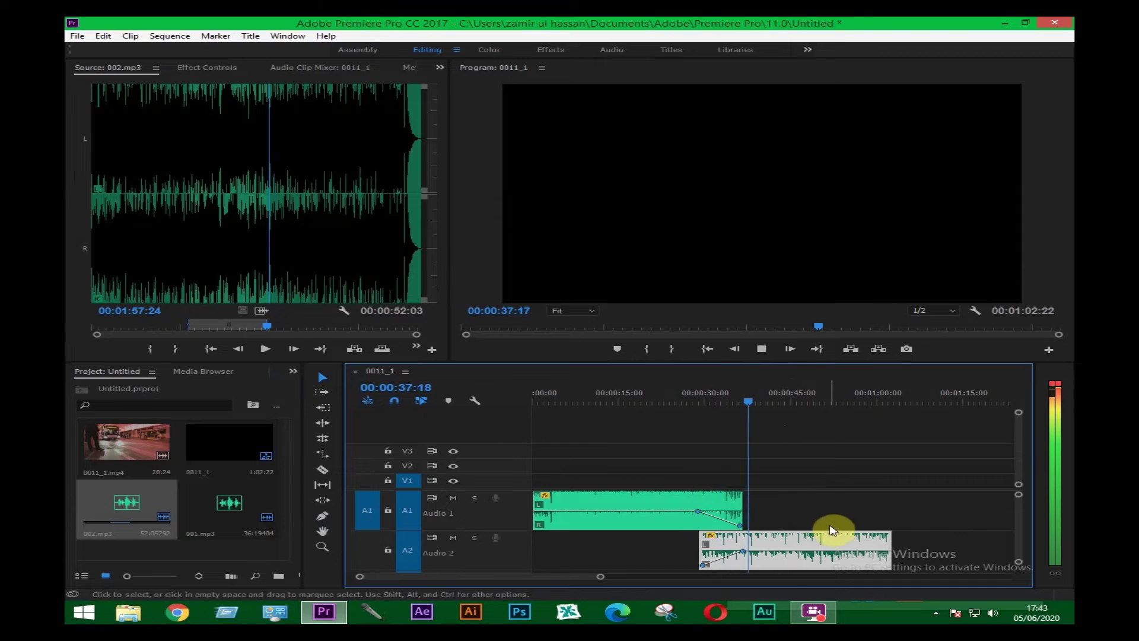
- Stop playback, return the playhead to 00:00:25:03, and reselect the Pen tool
key(space)
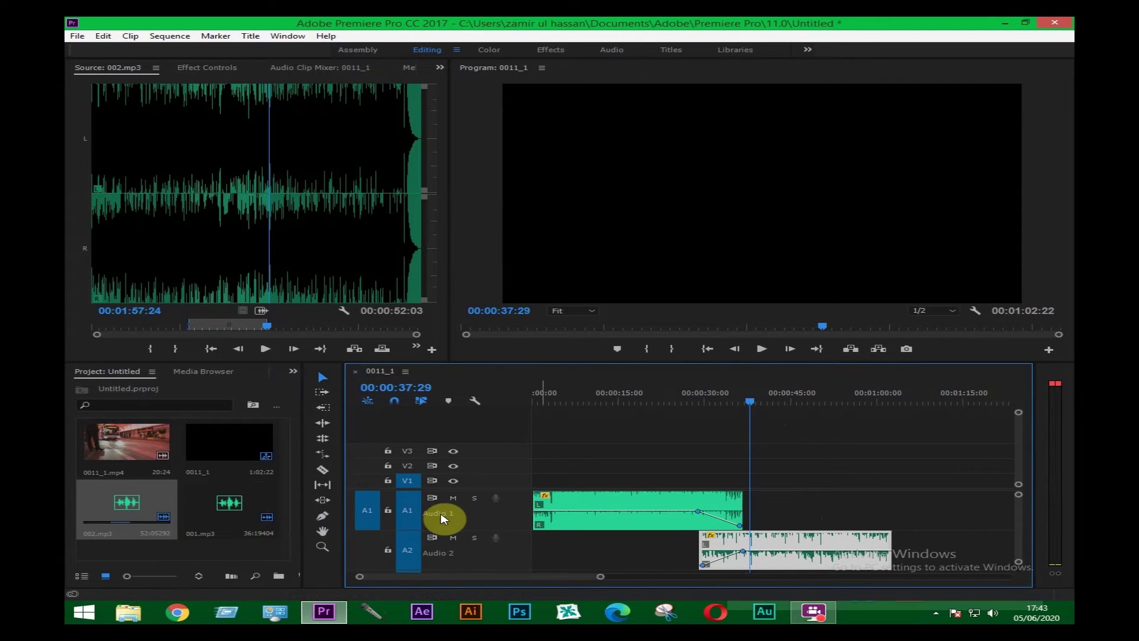
click(322, 516)
click(676, 396)
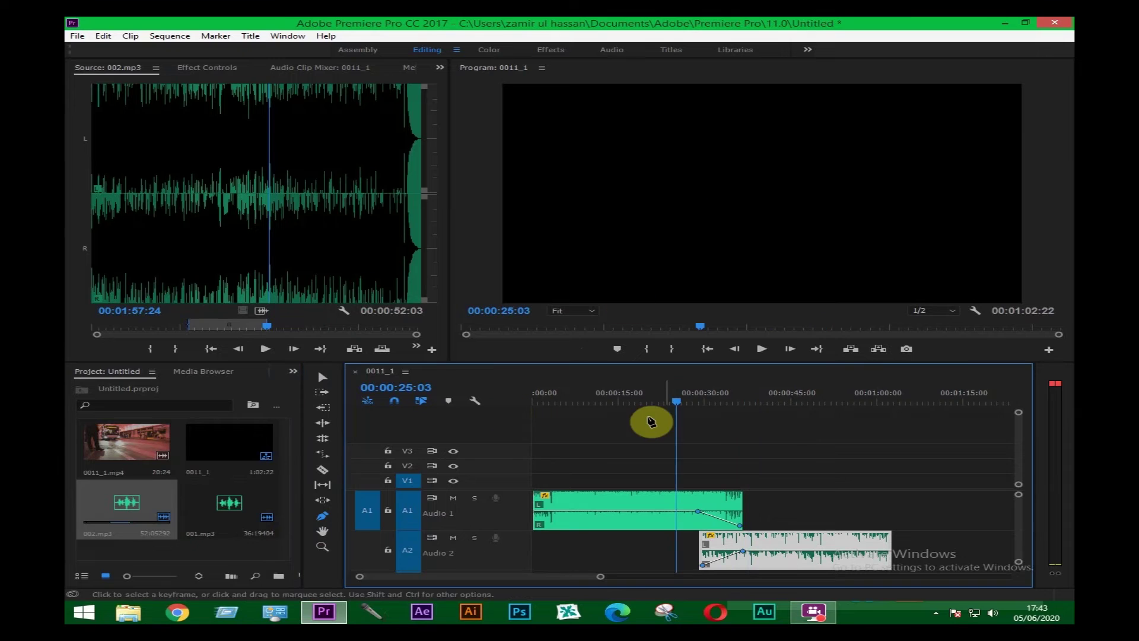
click(322, 518)
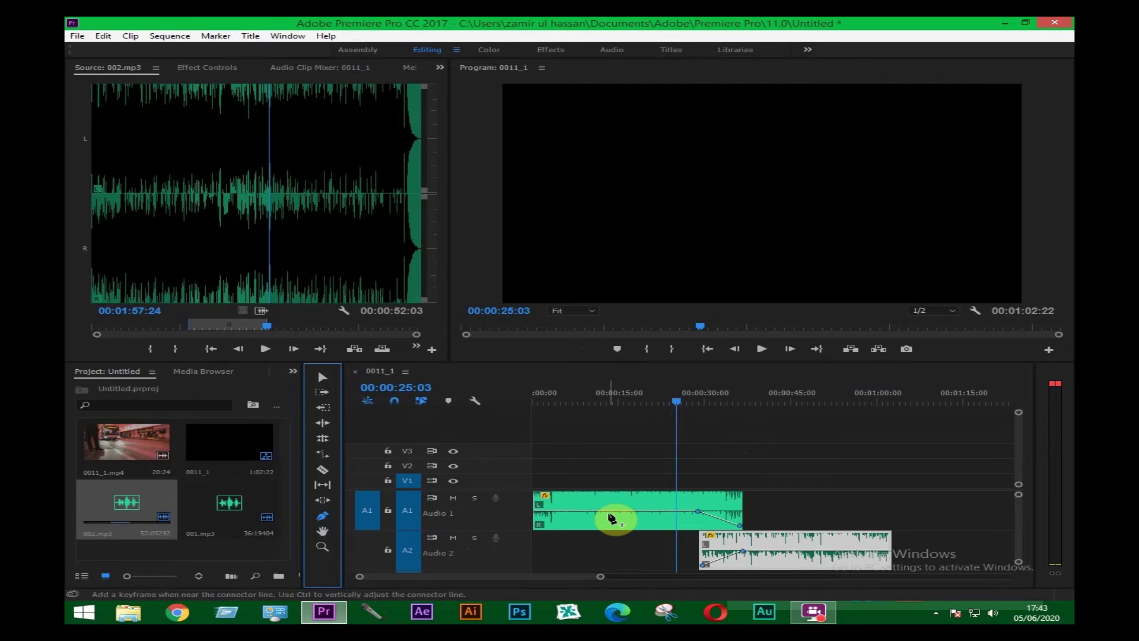
- Delete the clip on Audio 1 and place 0011_1.mp4 at the start of the timeline
key(v)
click(649, 503)
key(Delete)
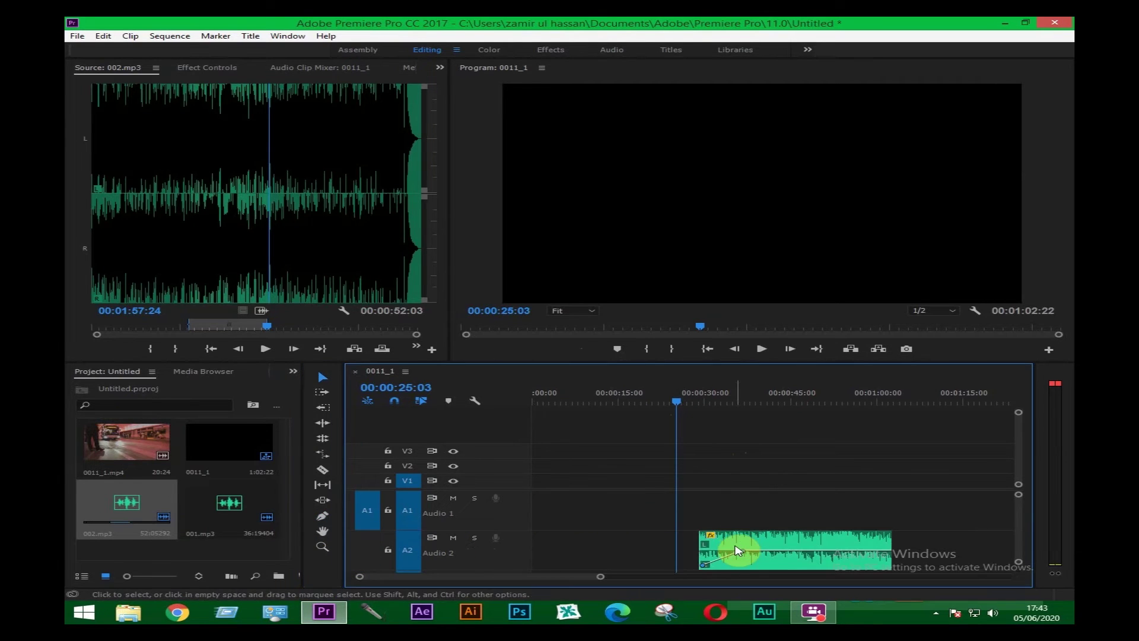
drag(126, 442, 537, 514)
- Show the frame at 00:00:07:24 and magnify the Program monitor preview to 25%
click(576, 401)
click(587, 315)
click(586, 354)
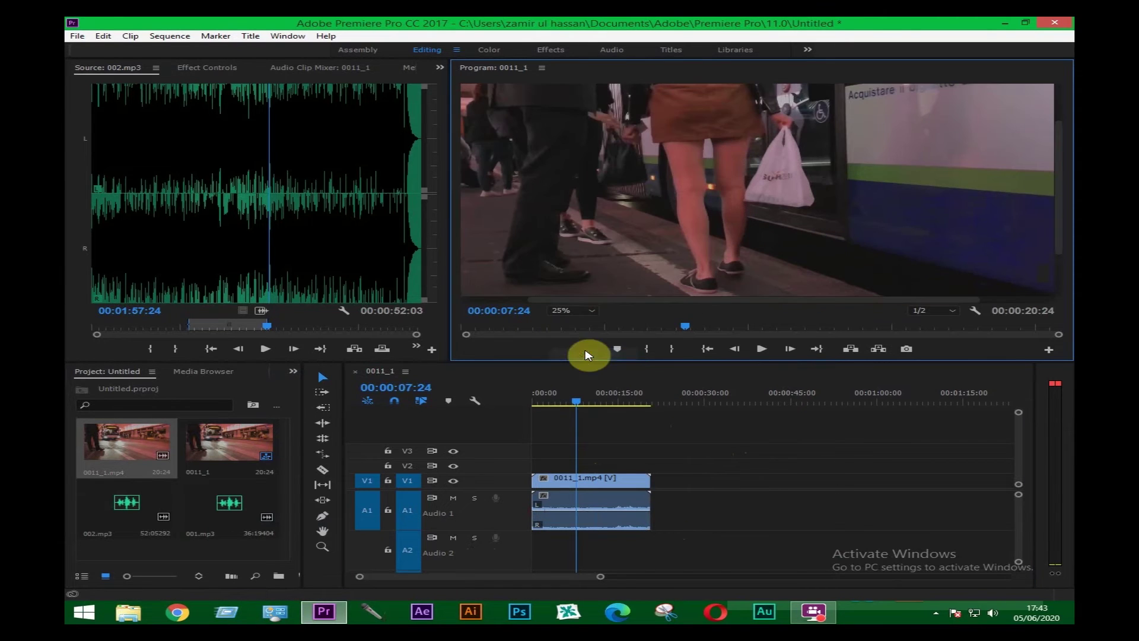
- Pan around the magnified preview with the Hand tool, then set the zoom back to Fit
click(324, 533)
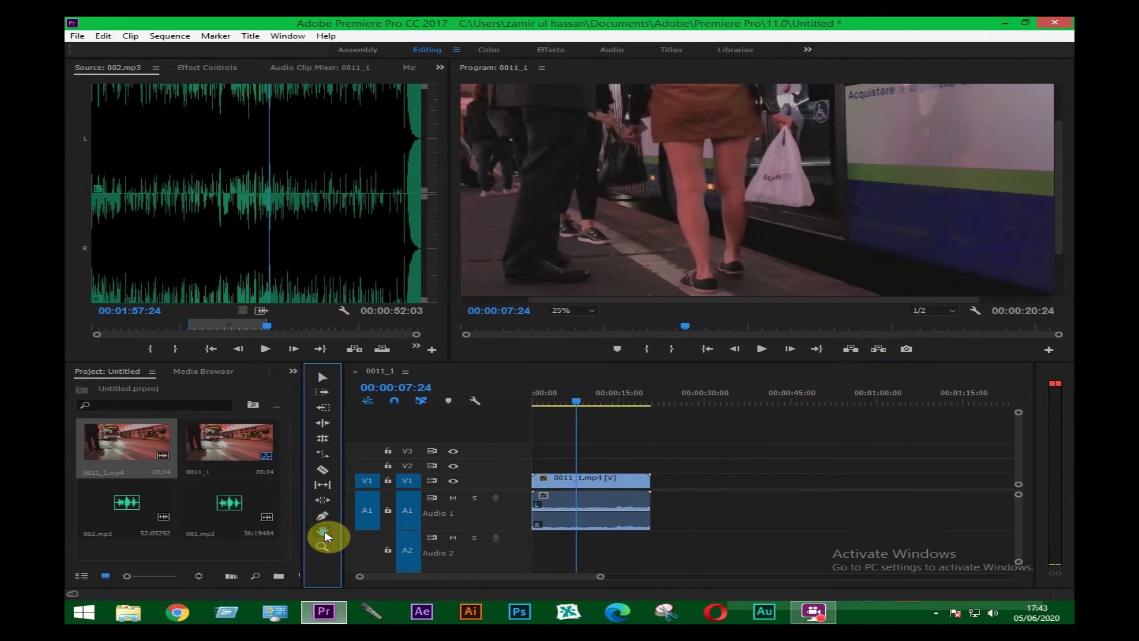
drag(730, 185, 601, 288)
drag(668, 256, 827, 207)
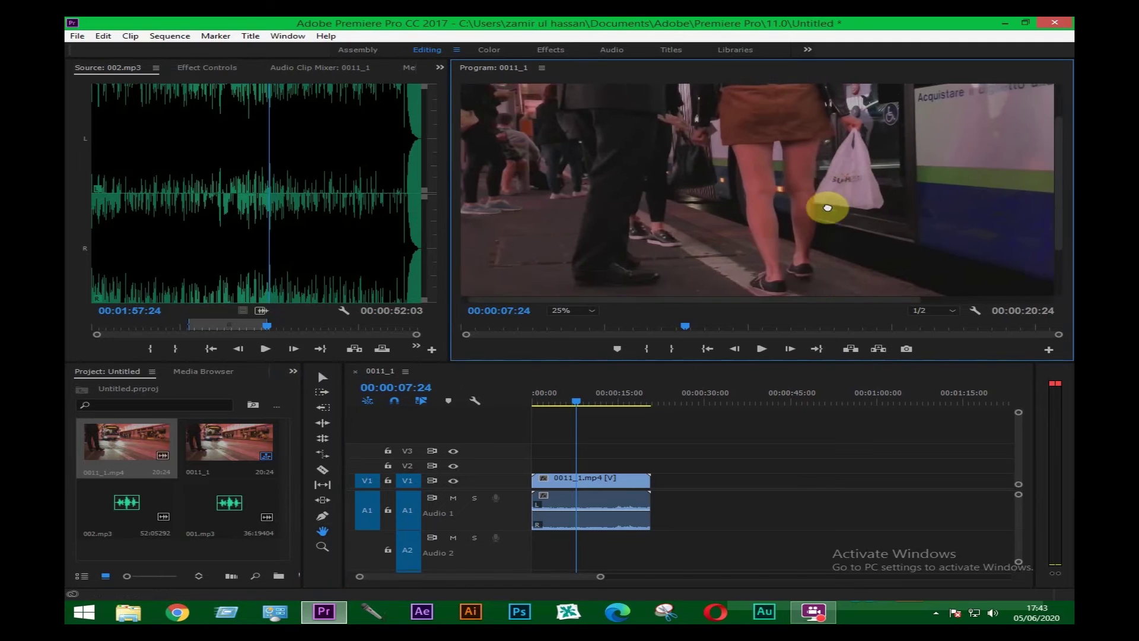
drag(623, 132, 908, 208)
mouse_move(714, 244)
mouse_down()
mouse_move(765, 140)
mouse_move(552, 182)
mouse_move(793, 152)
mouse_up()
click(591, 311)
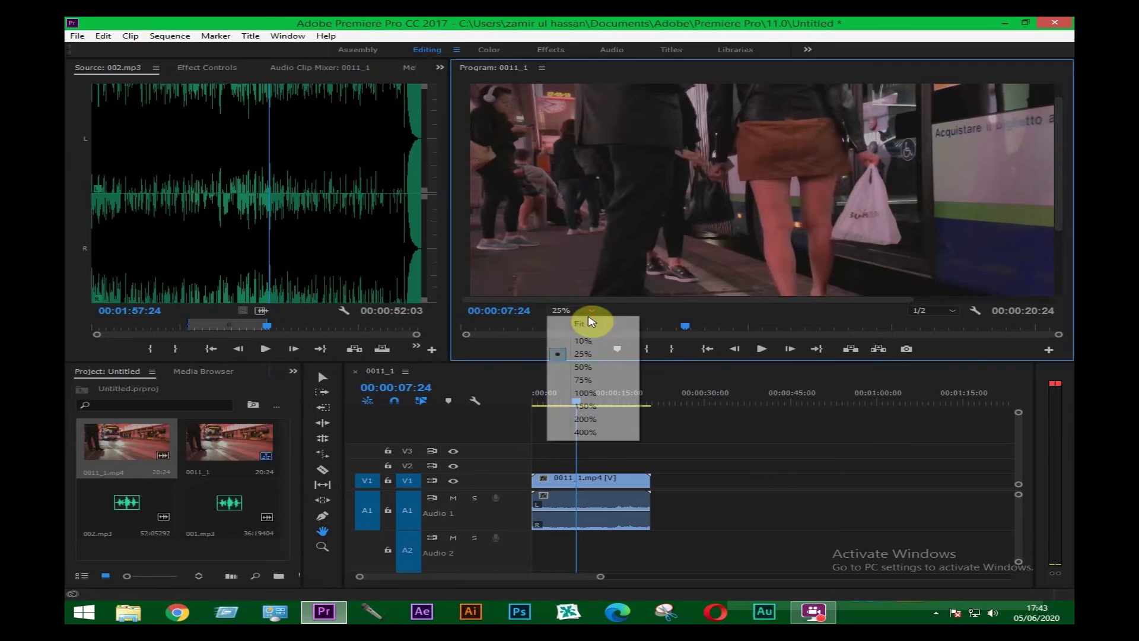
click(632, 330)
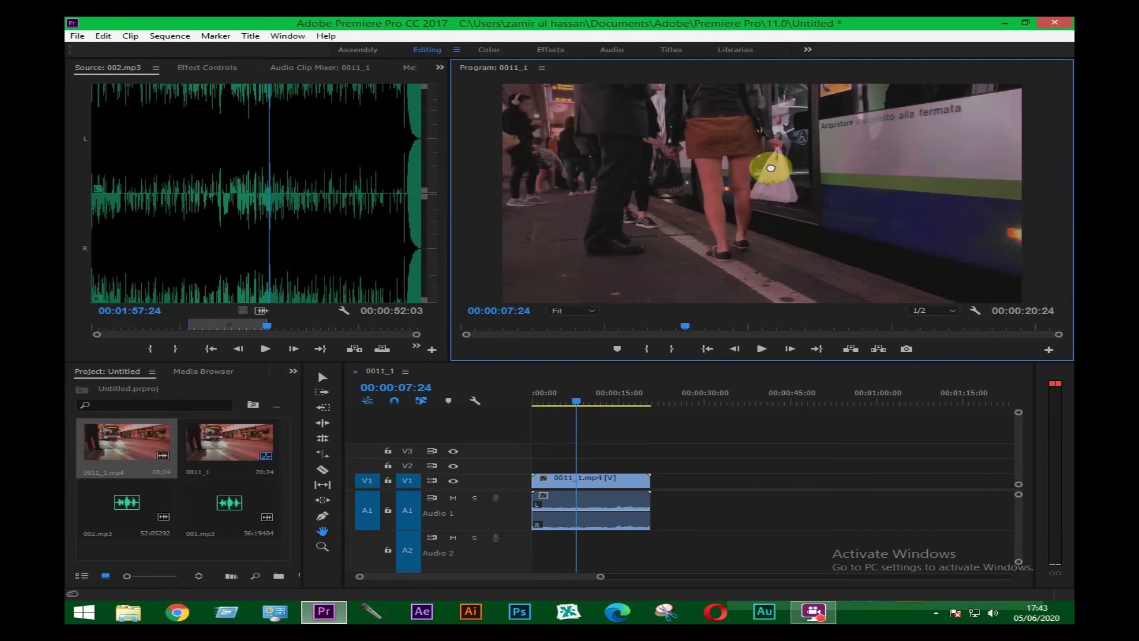
- Zoom the timeline in and out with the Zoom tool, settling on 15-second ruler steps
click(322, 546)
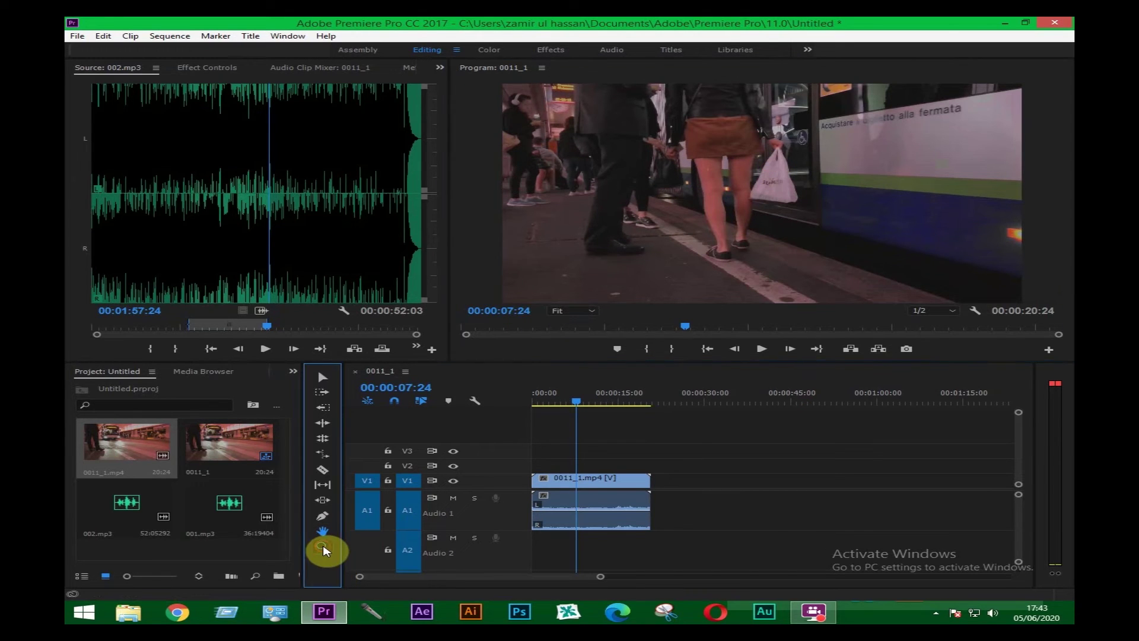
click(592, 507)
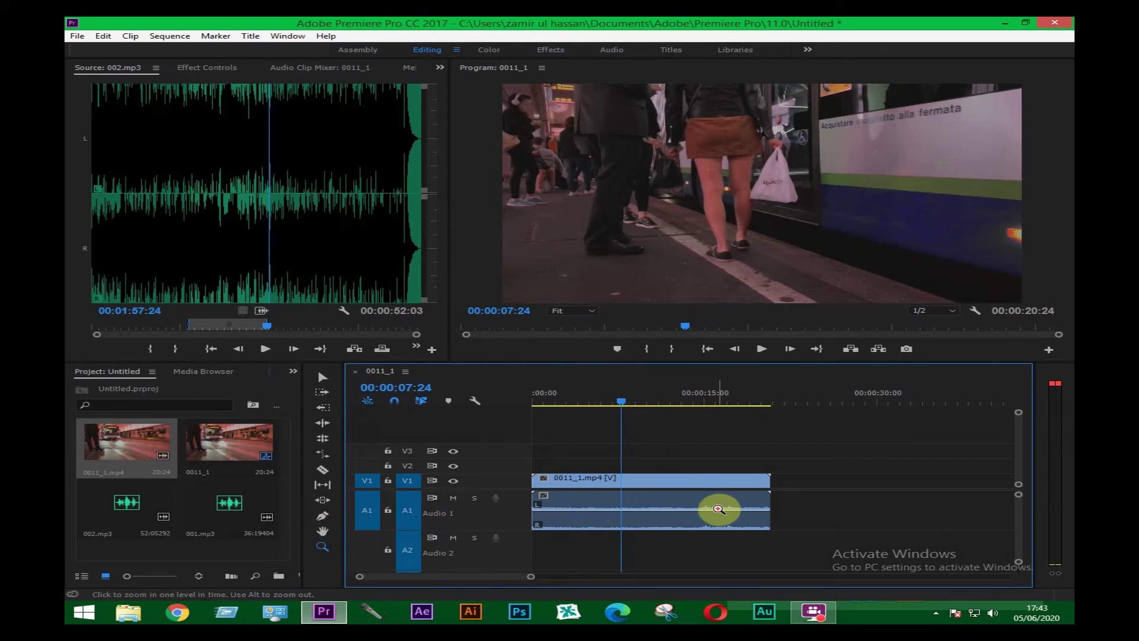
click(682, 501)
alt+click(657, 513)
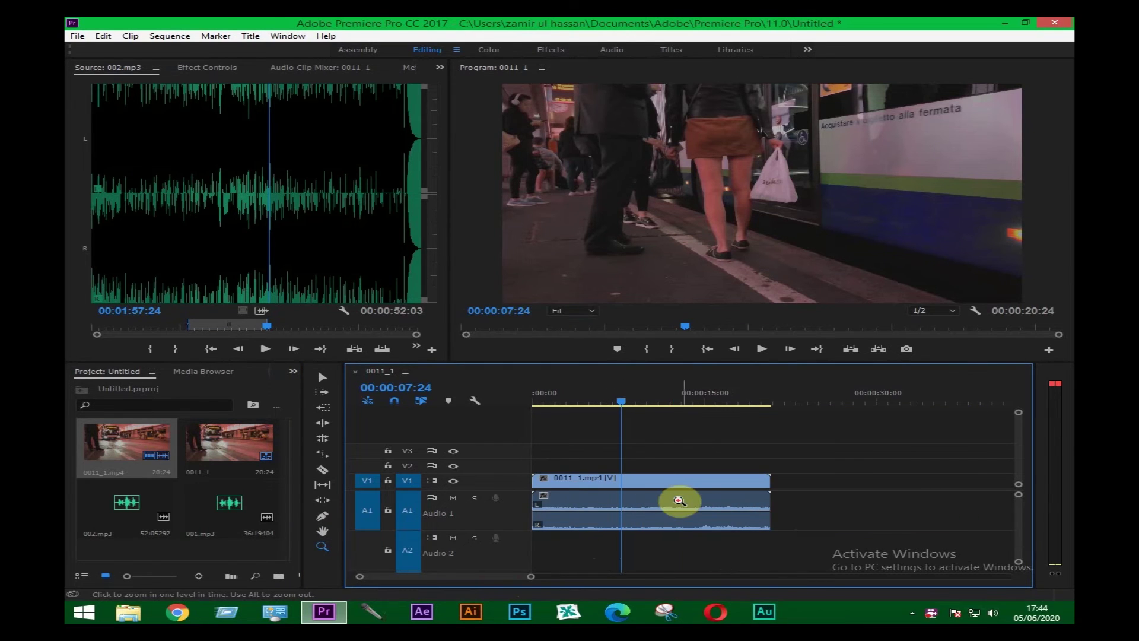
alt+click(649, 501)
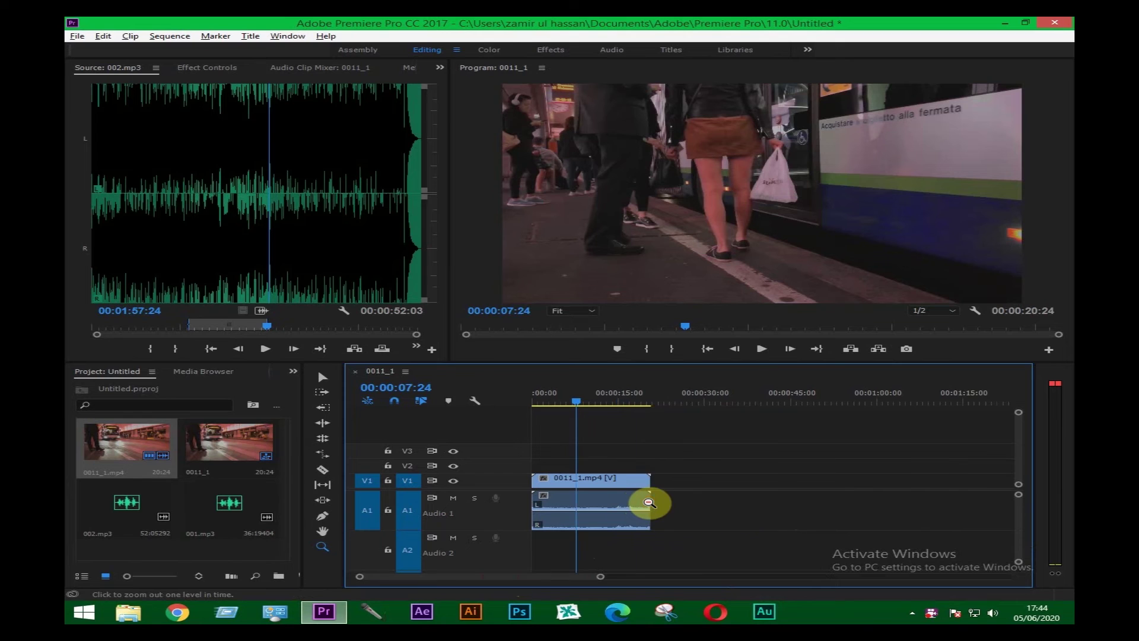
alt+click(616, 500)
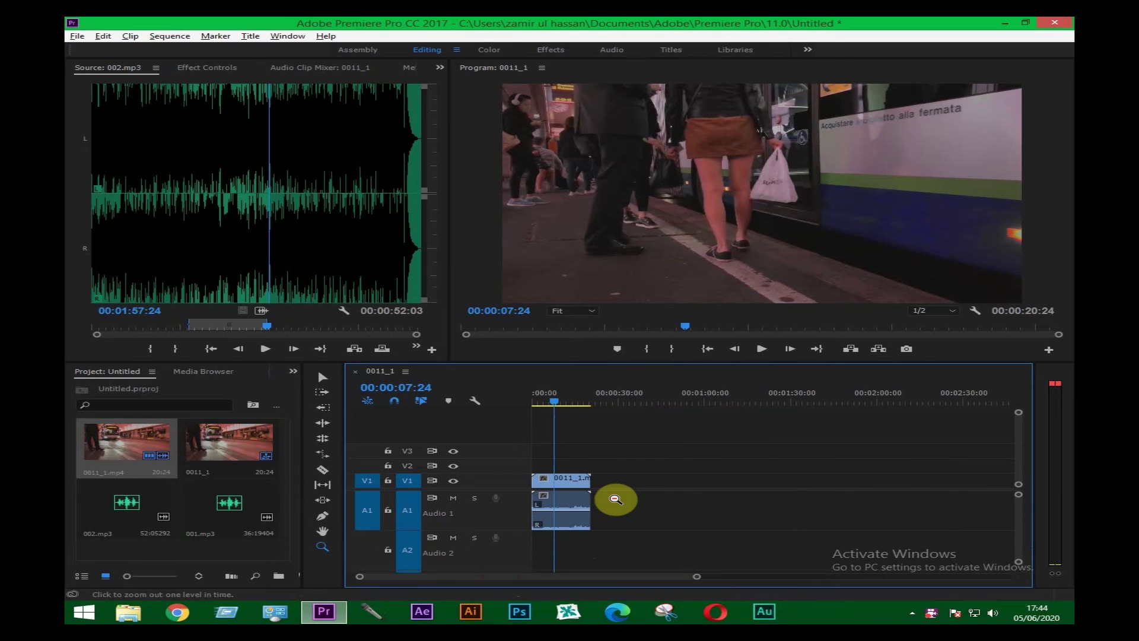
click(569, 502)
click(599, 502)
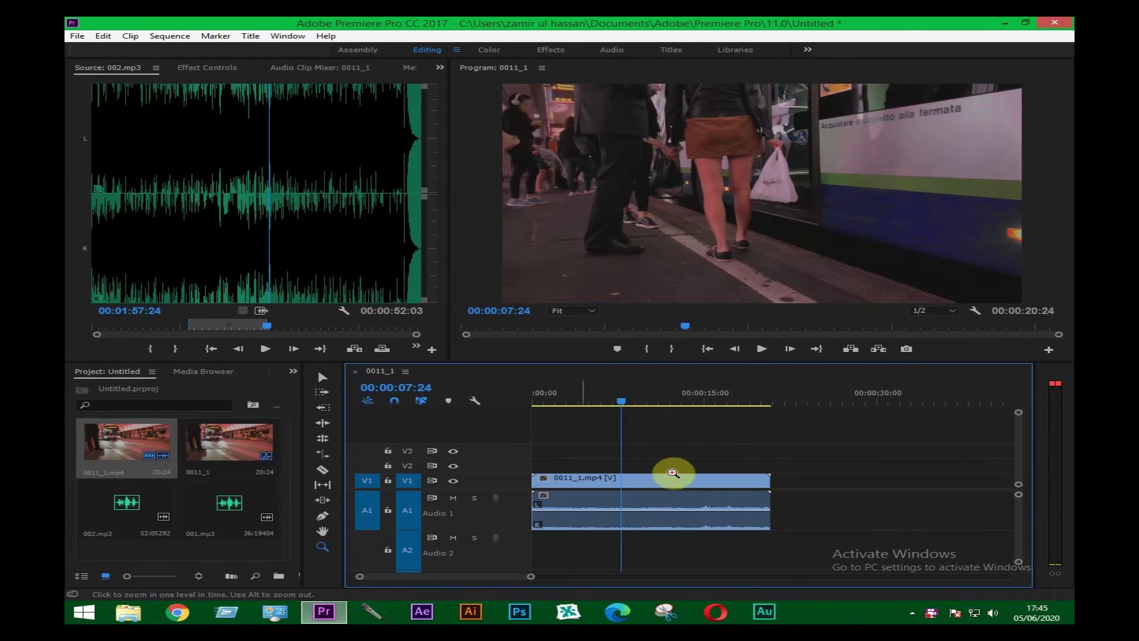
click(337, 520)
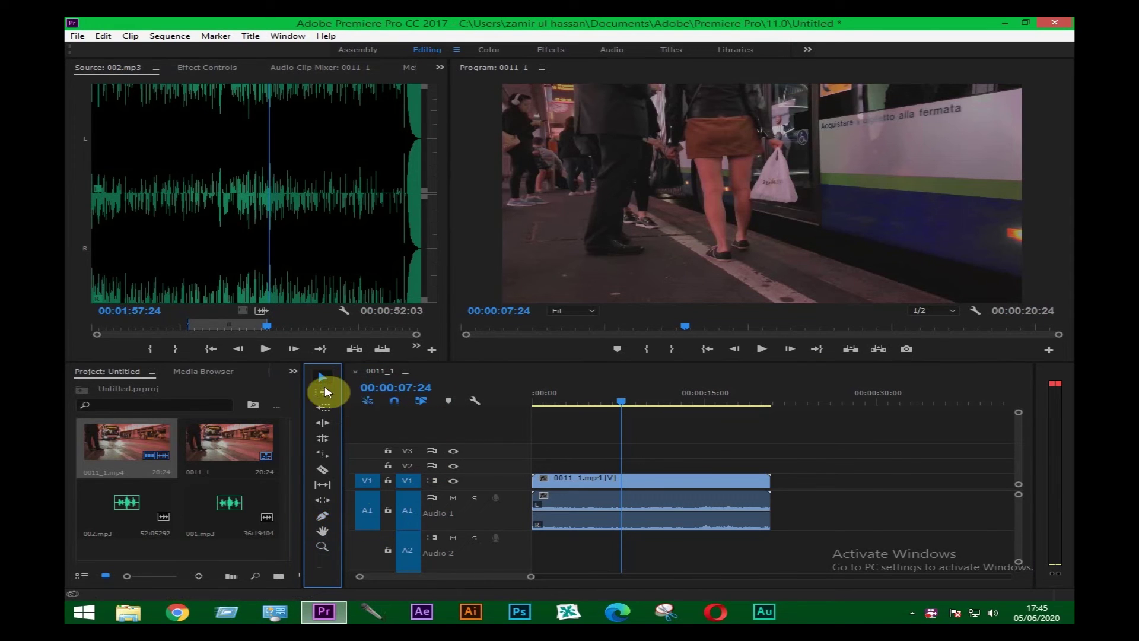
- Lower the A1 volume band slightly, add two keyframes, and pull the later one down
click(638, 511)
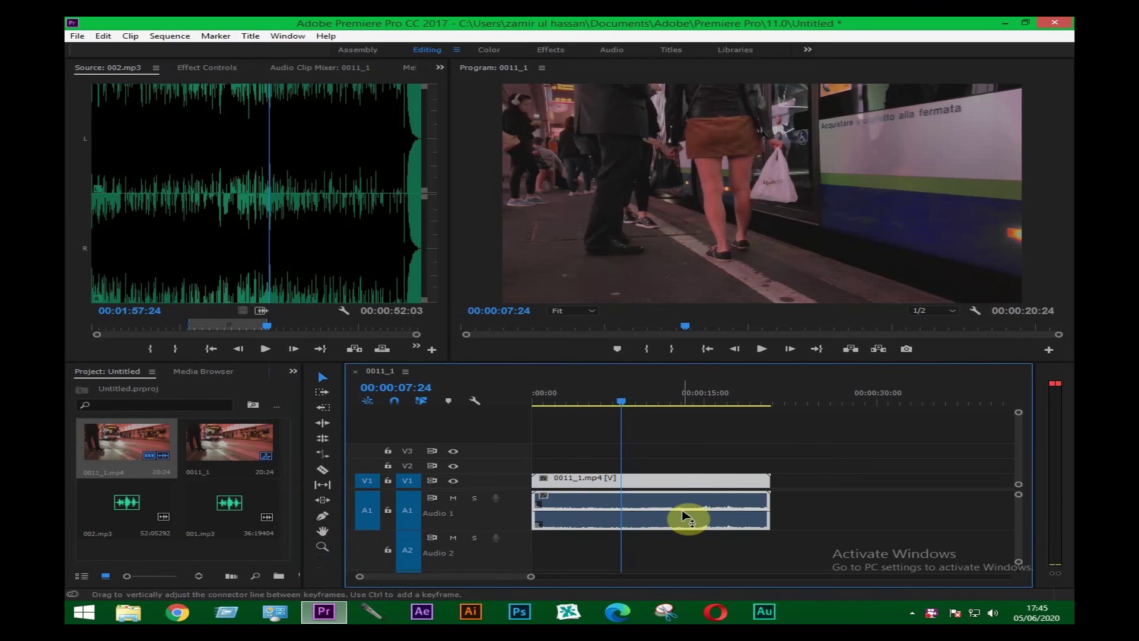
drag(641, 509, 651, 516)
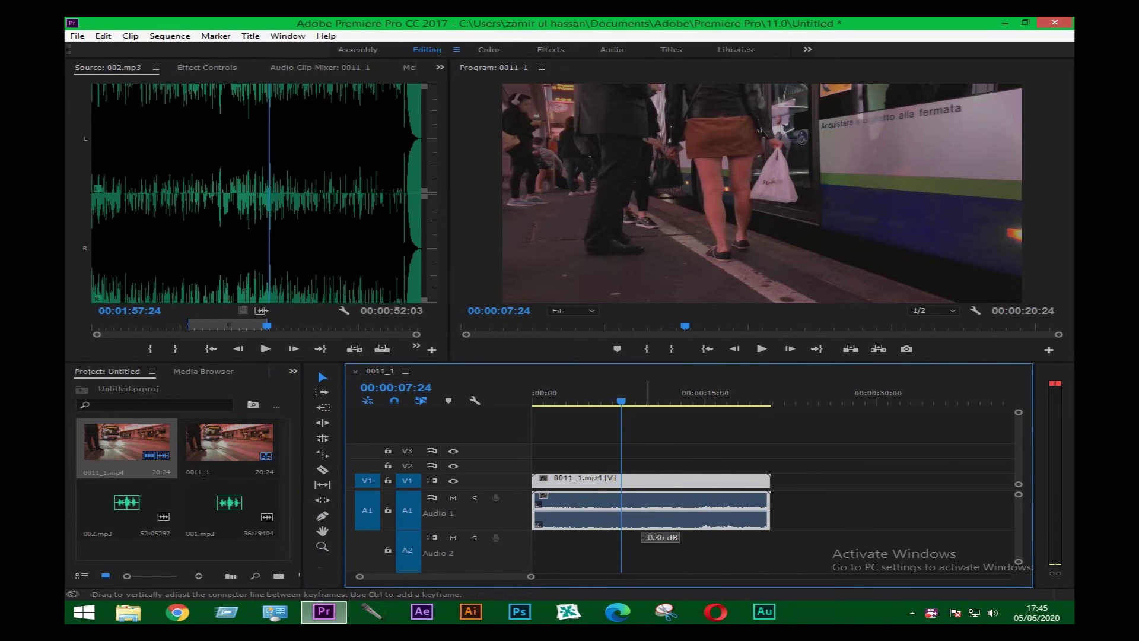
ctrl+click(657, 511)
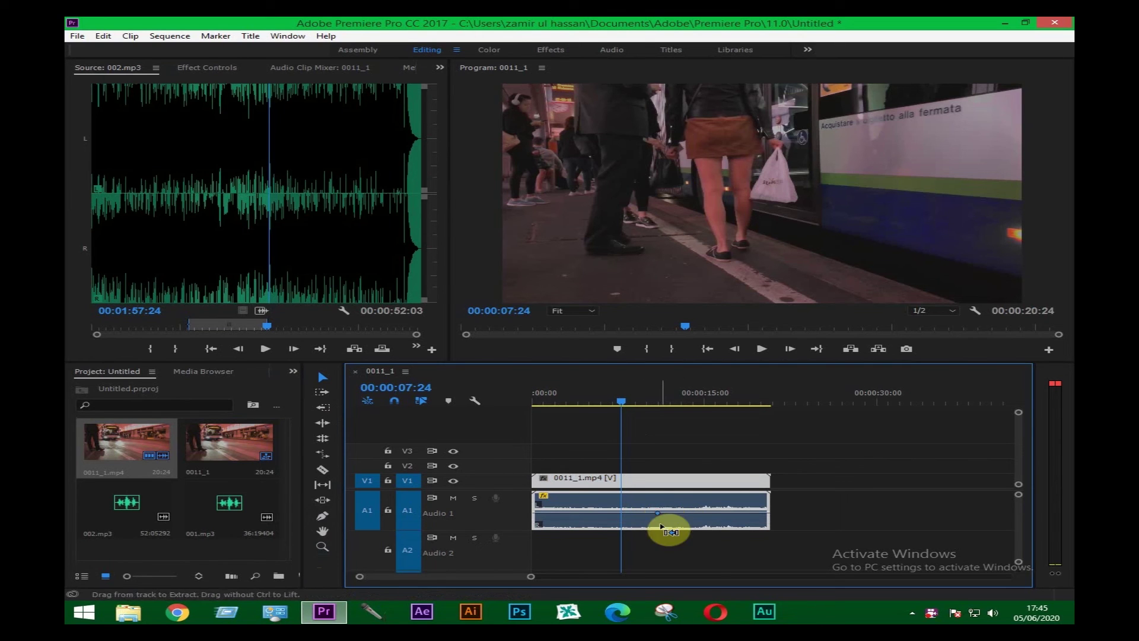
ctrl+click(698, 513)
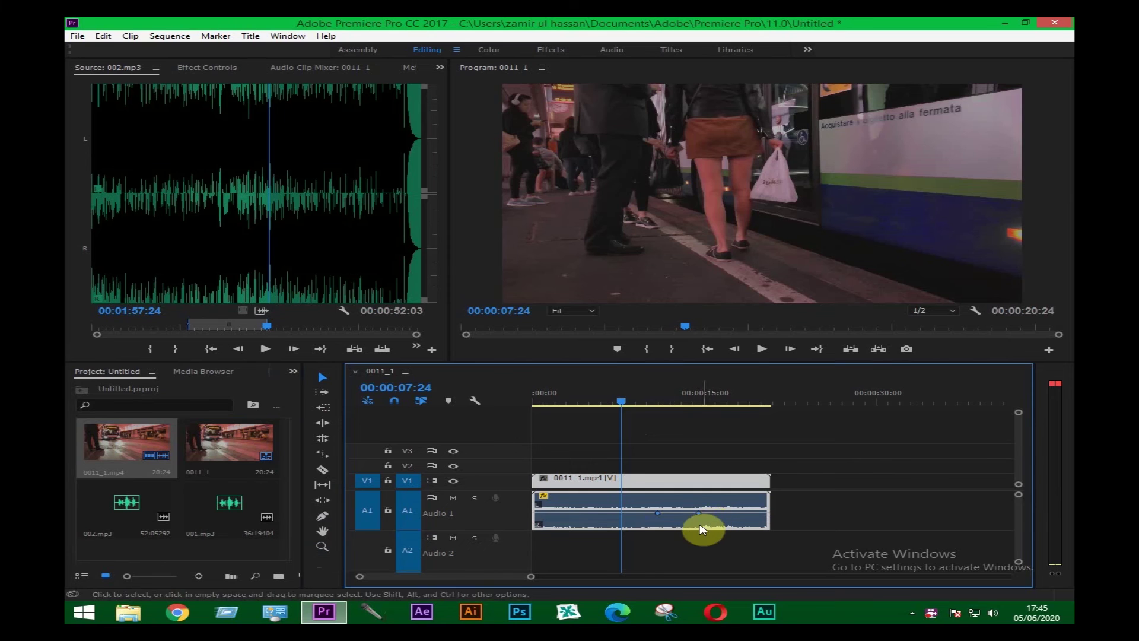
drag(699, 514, 699, 524)
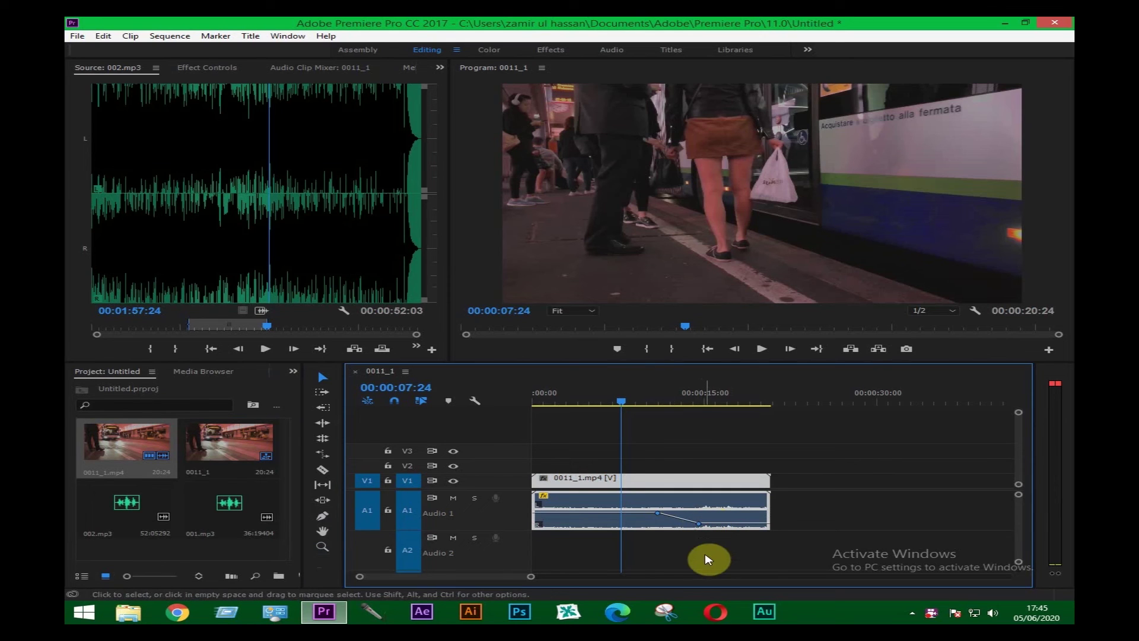